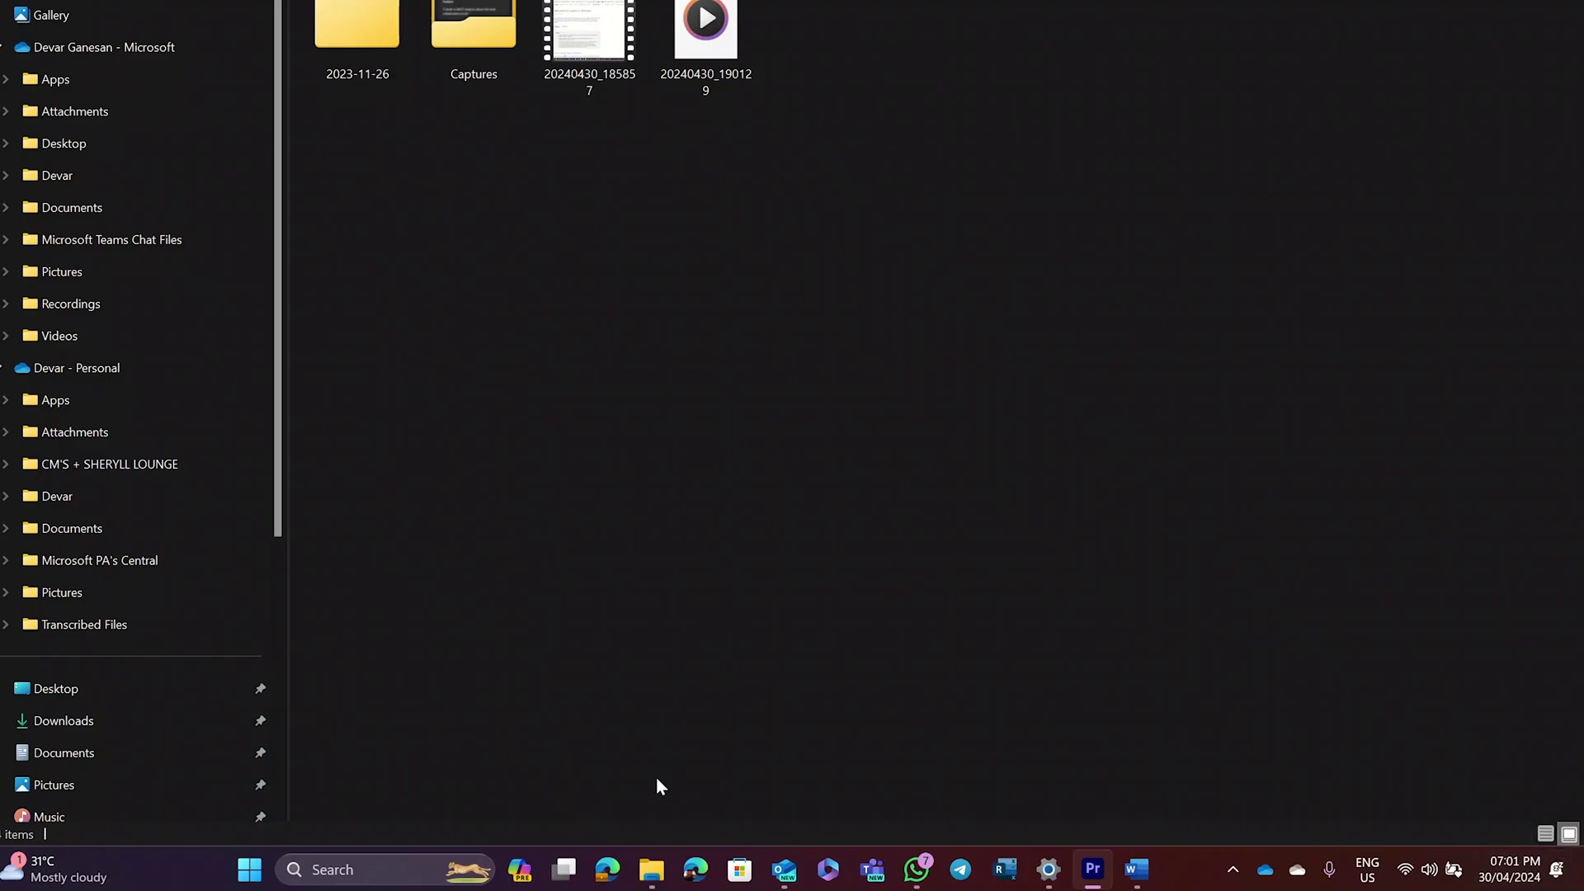
- Open the Copilot panel, adjust its width, and dock it as a right sidebar beside the Videos folder
left_click(522, 870)
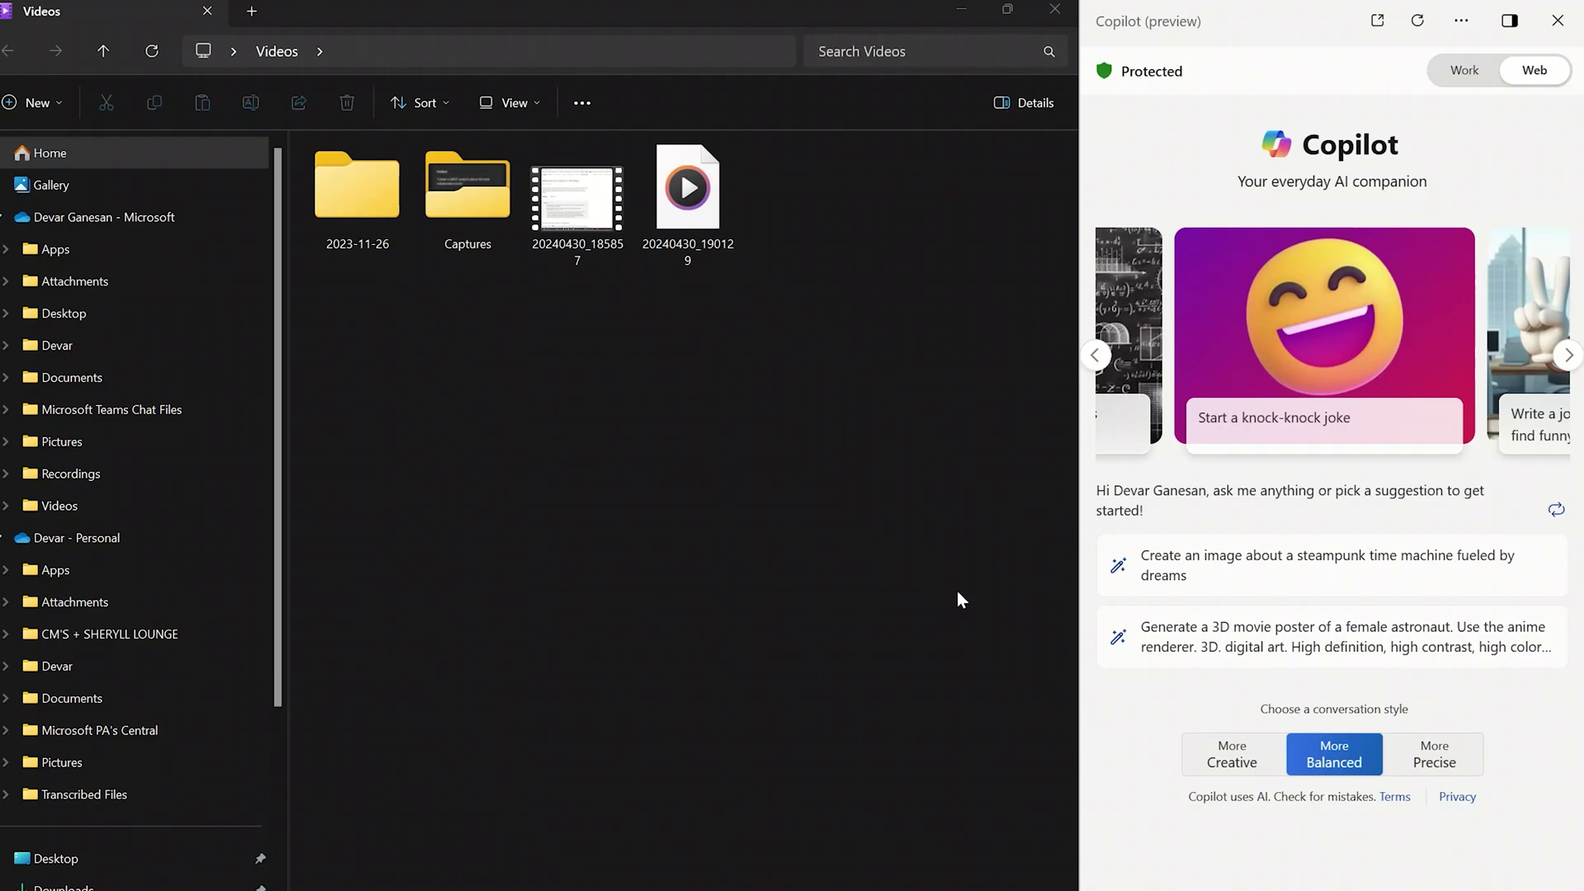
left_click_drag(1079, 448, 1149, 448)
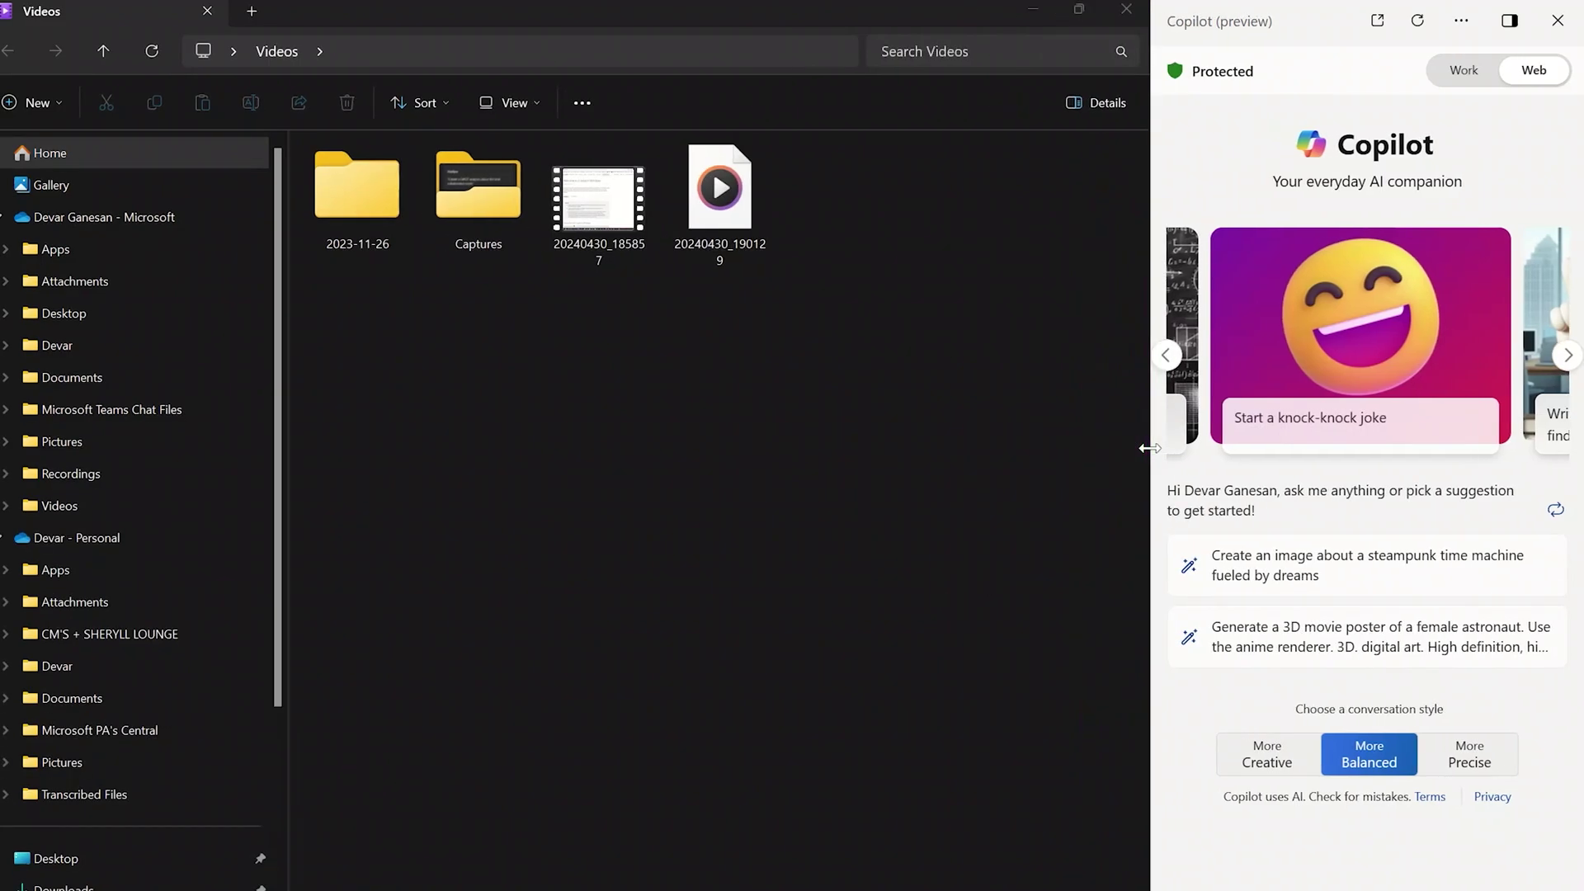
left_click(1509, 22)
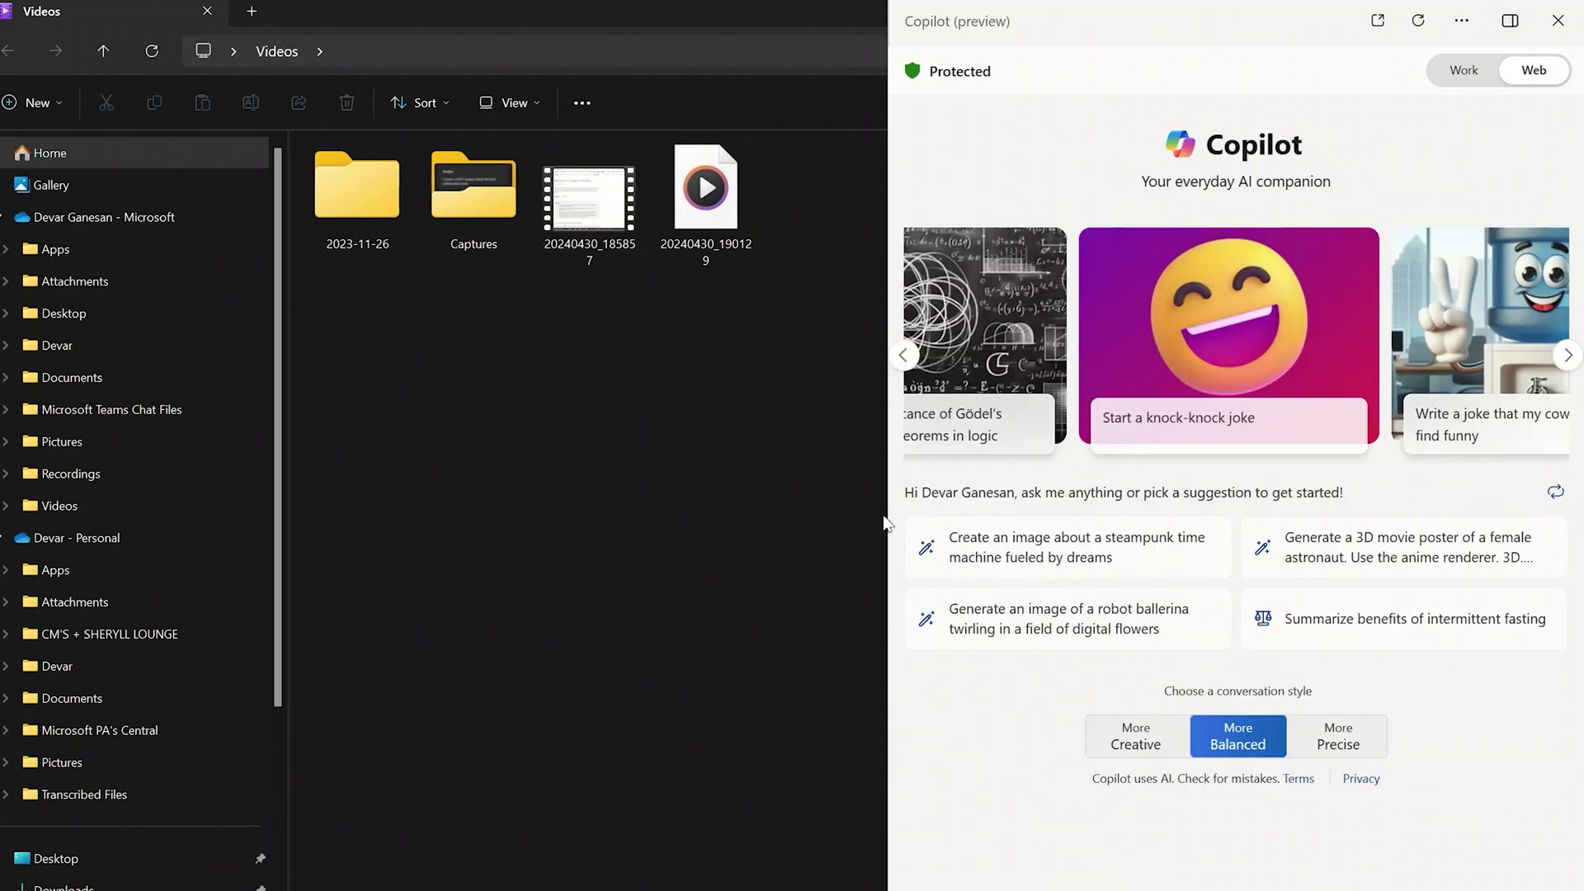
left_click_drag(885, 522, 582, 517)
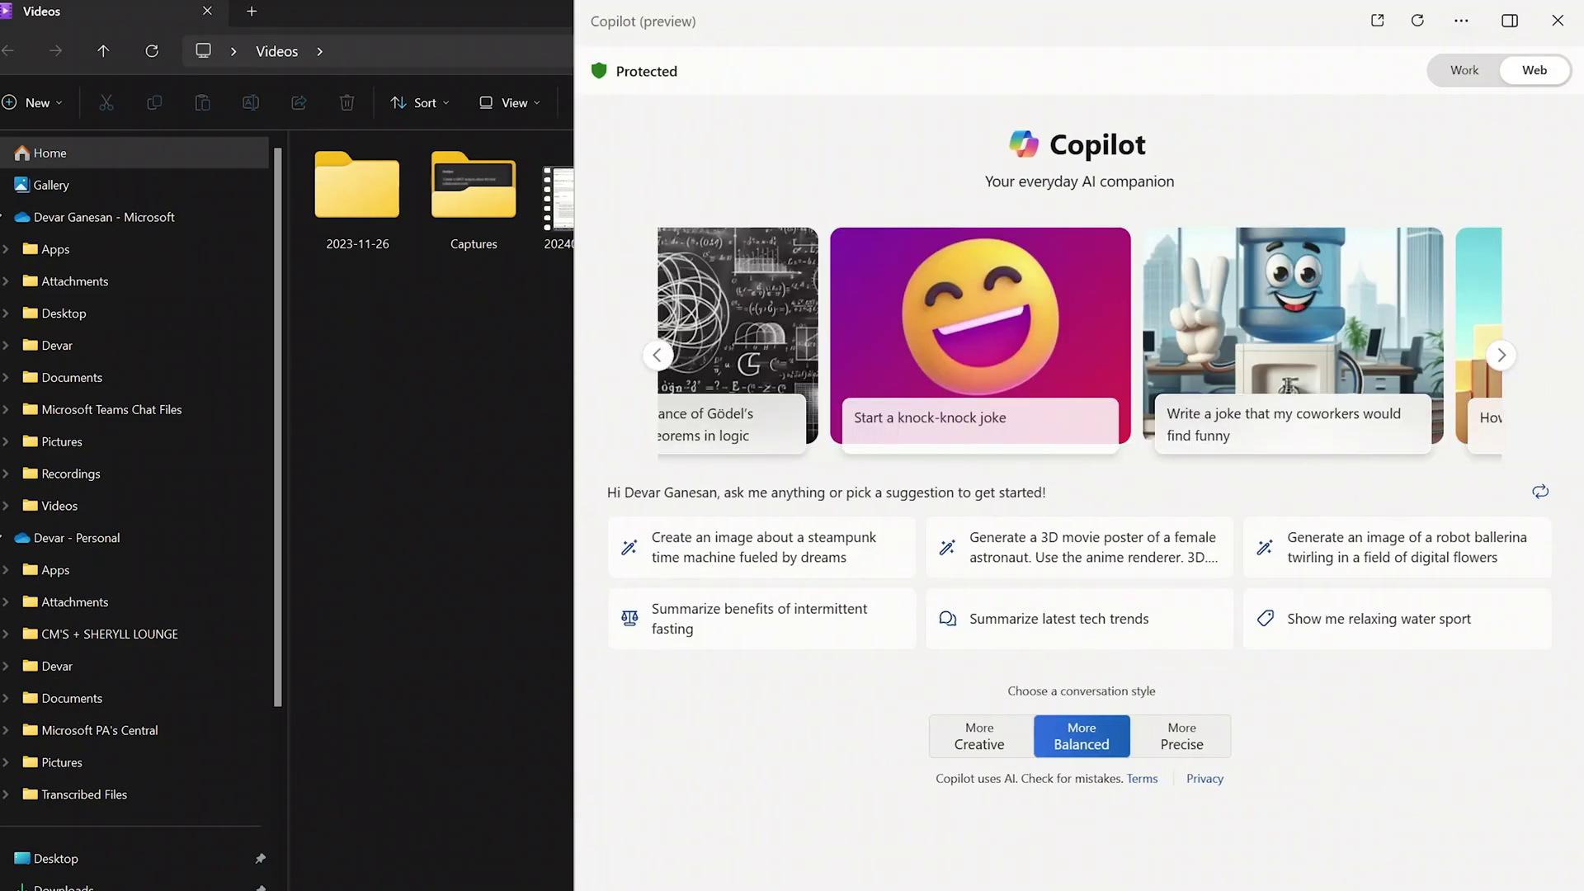
left_click(1510, 21)
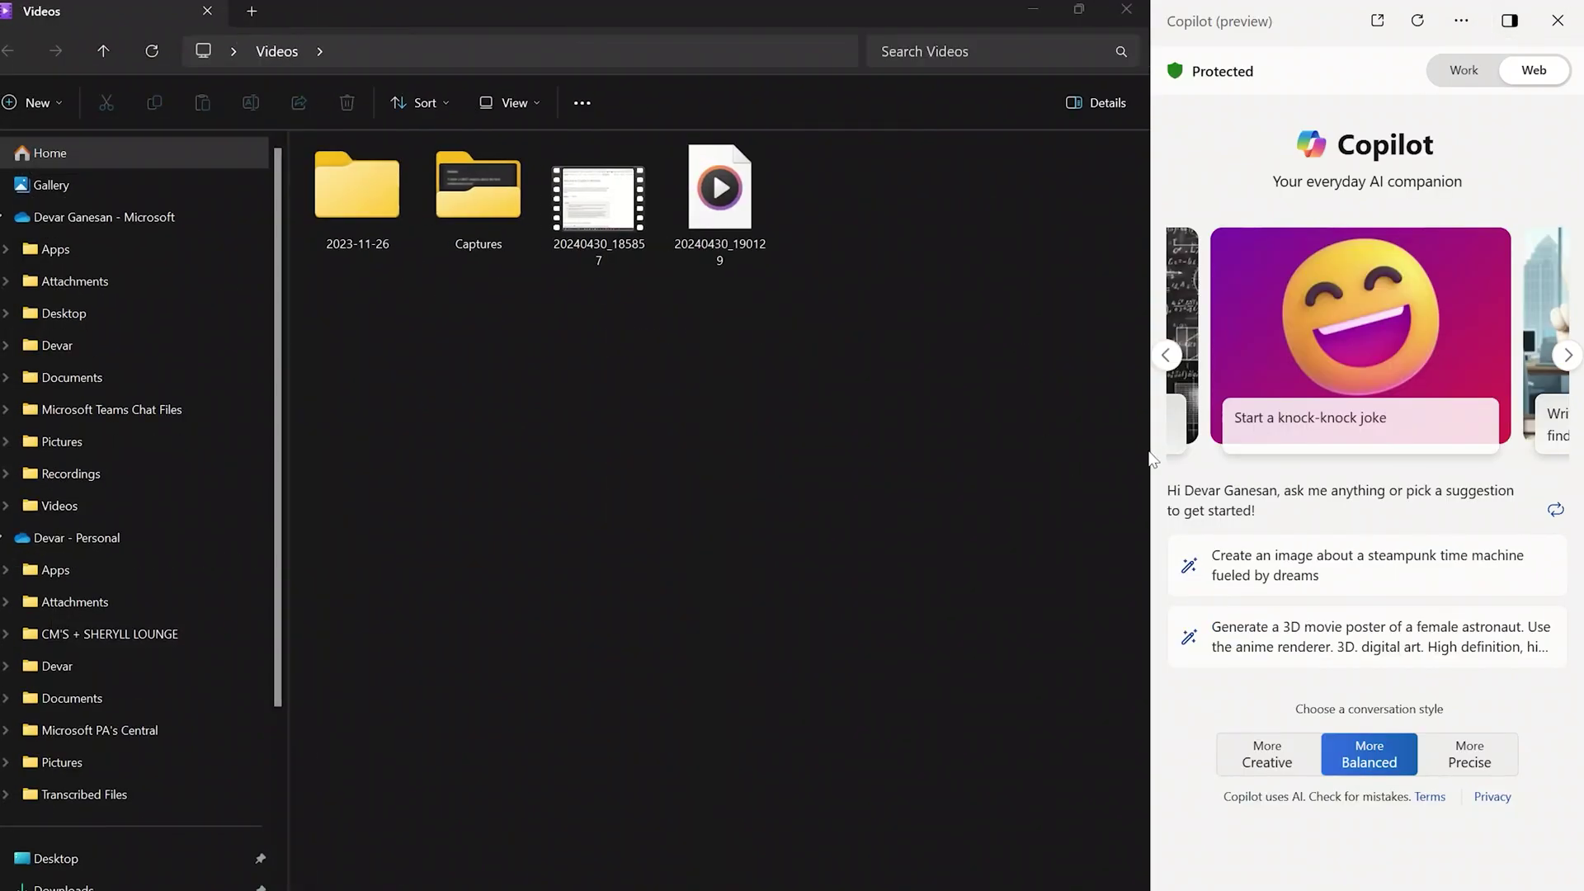
left_click(1510, 21)
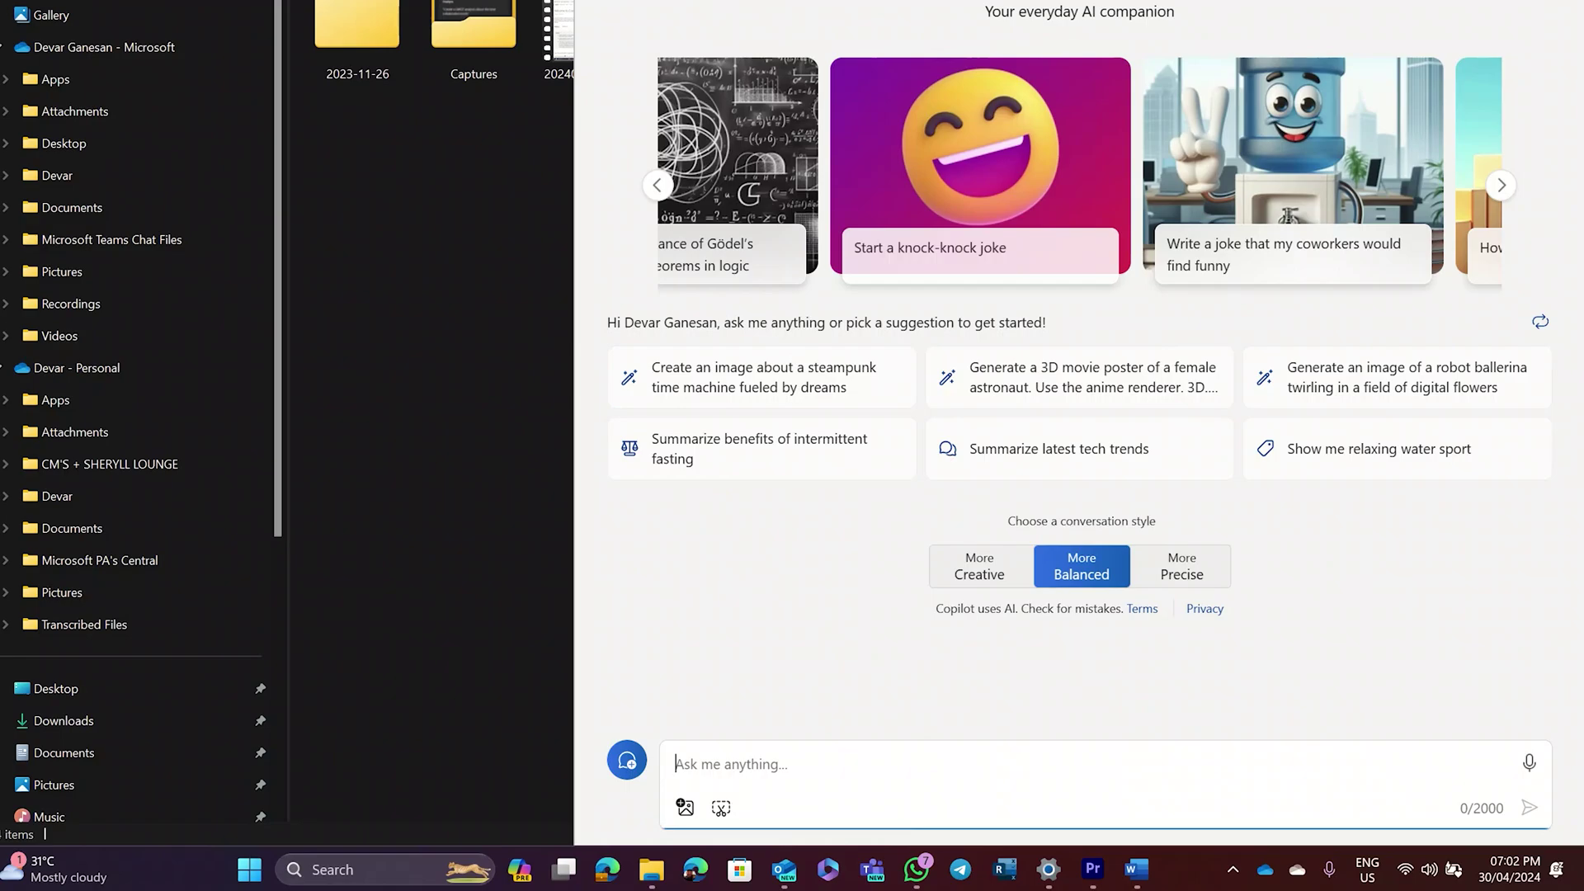
- Ask "What's the weather like tmr?", read the Singapore forecast, then start a new topic
type("What's the weather like tmr?")
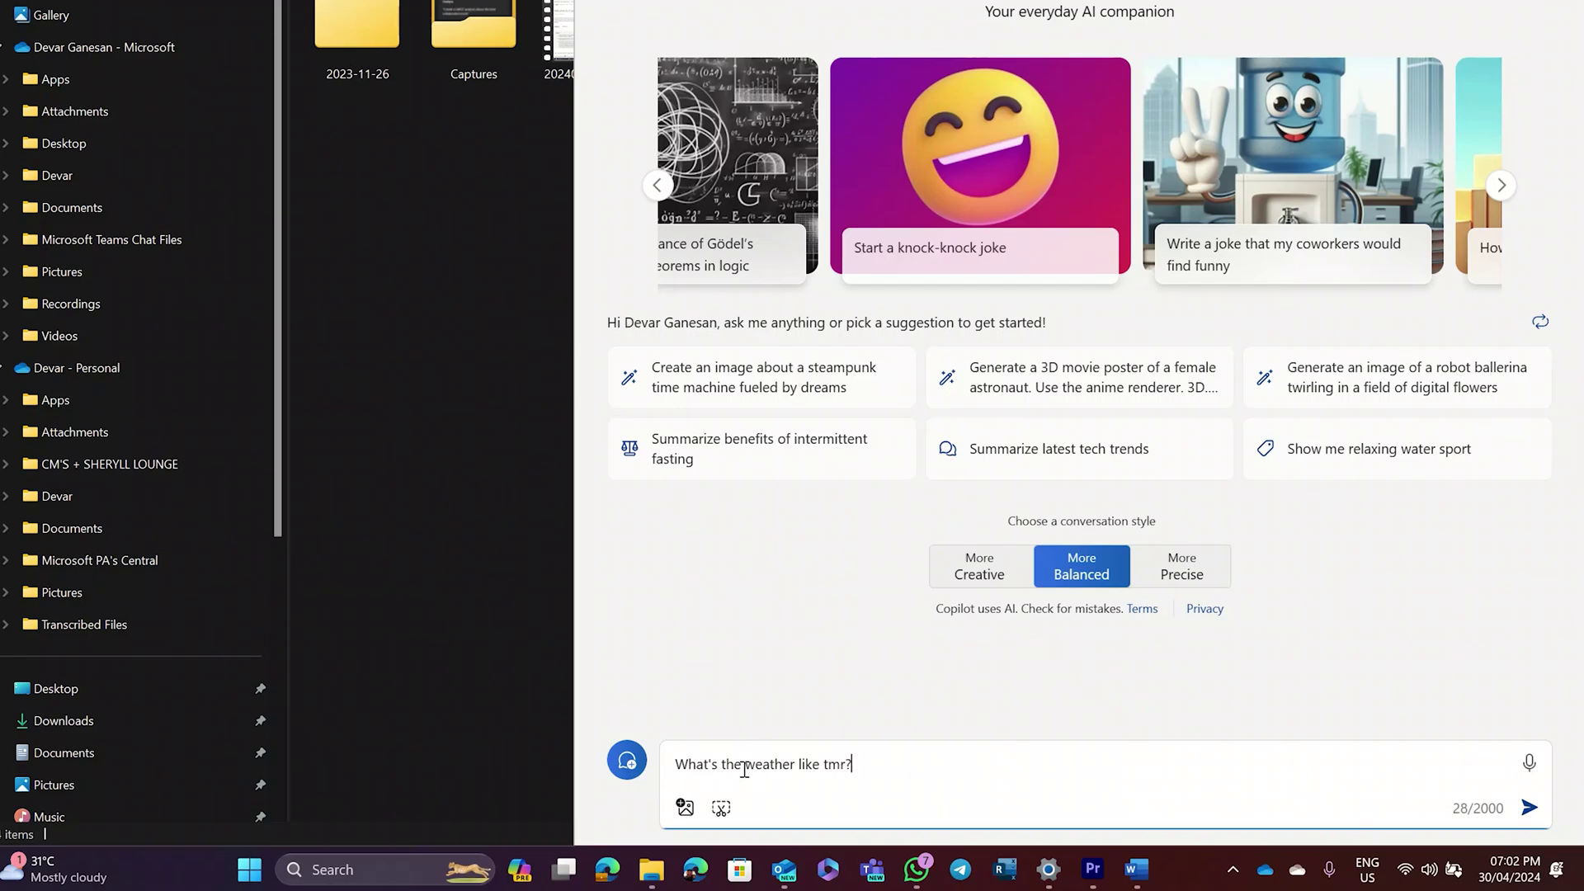
key("Return")
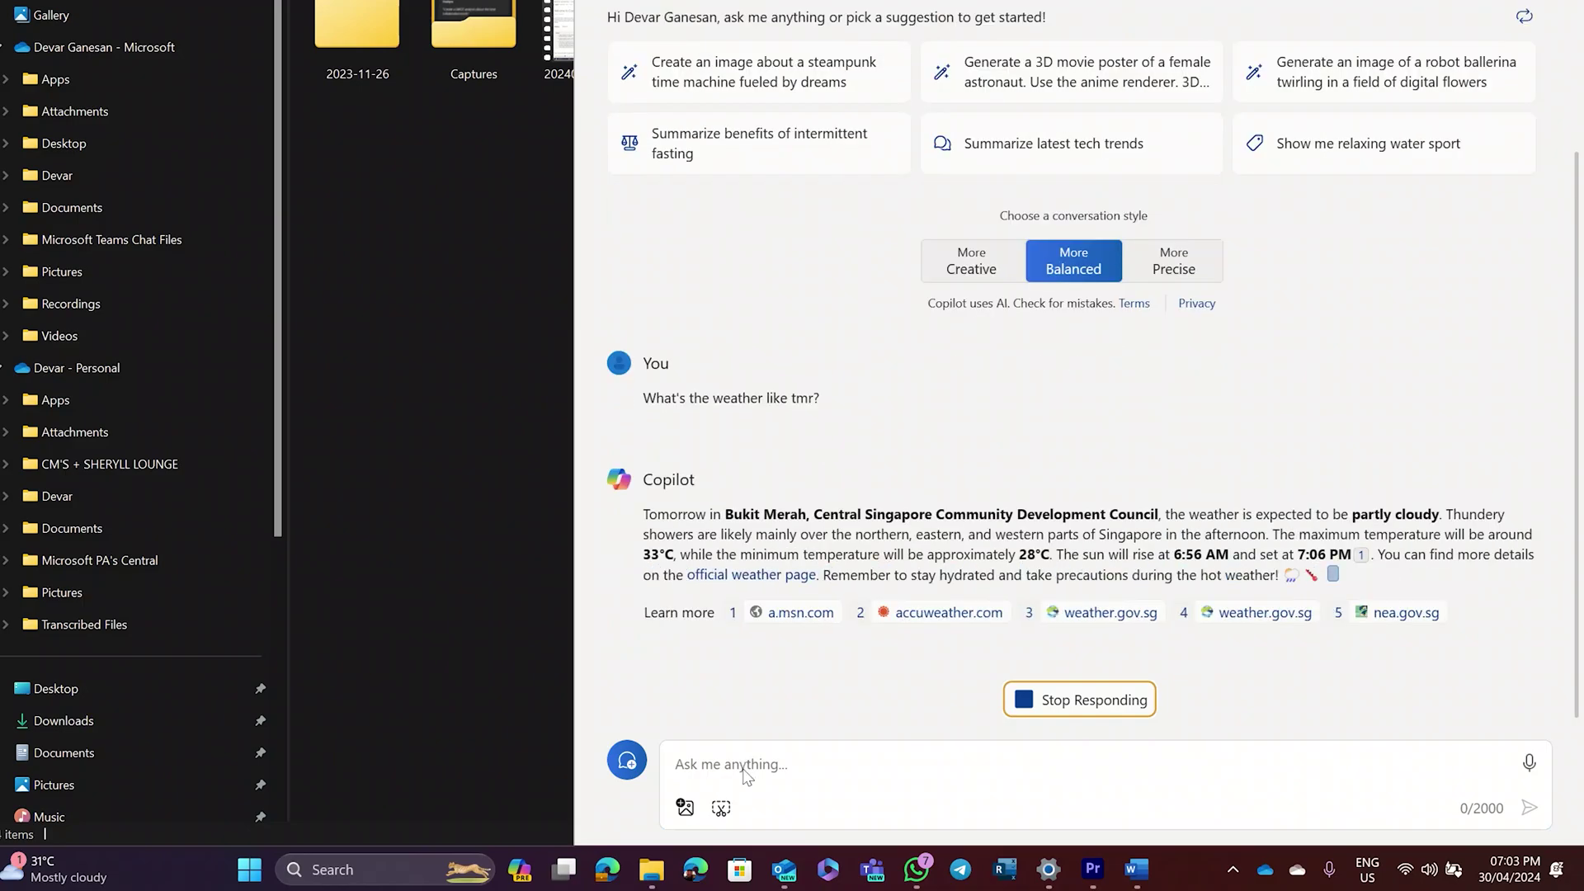
left_click(627, 760)
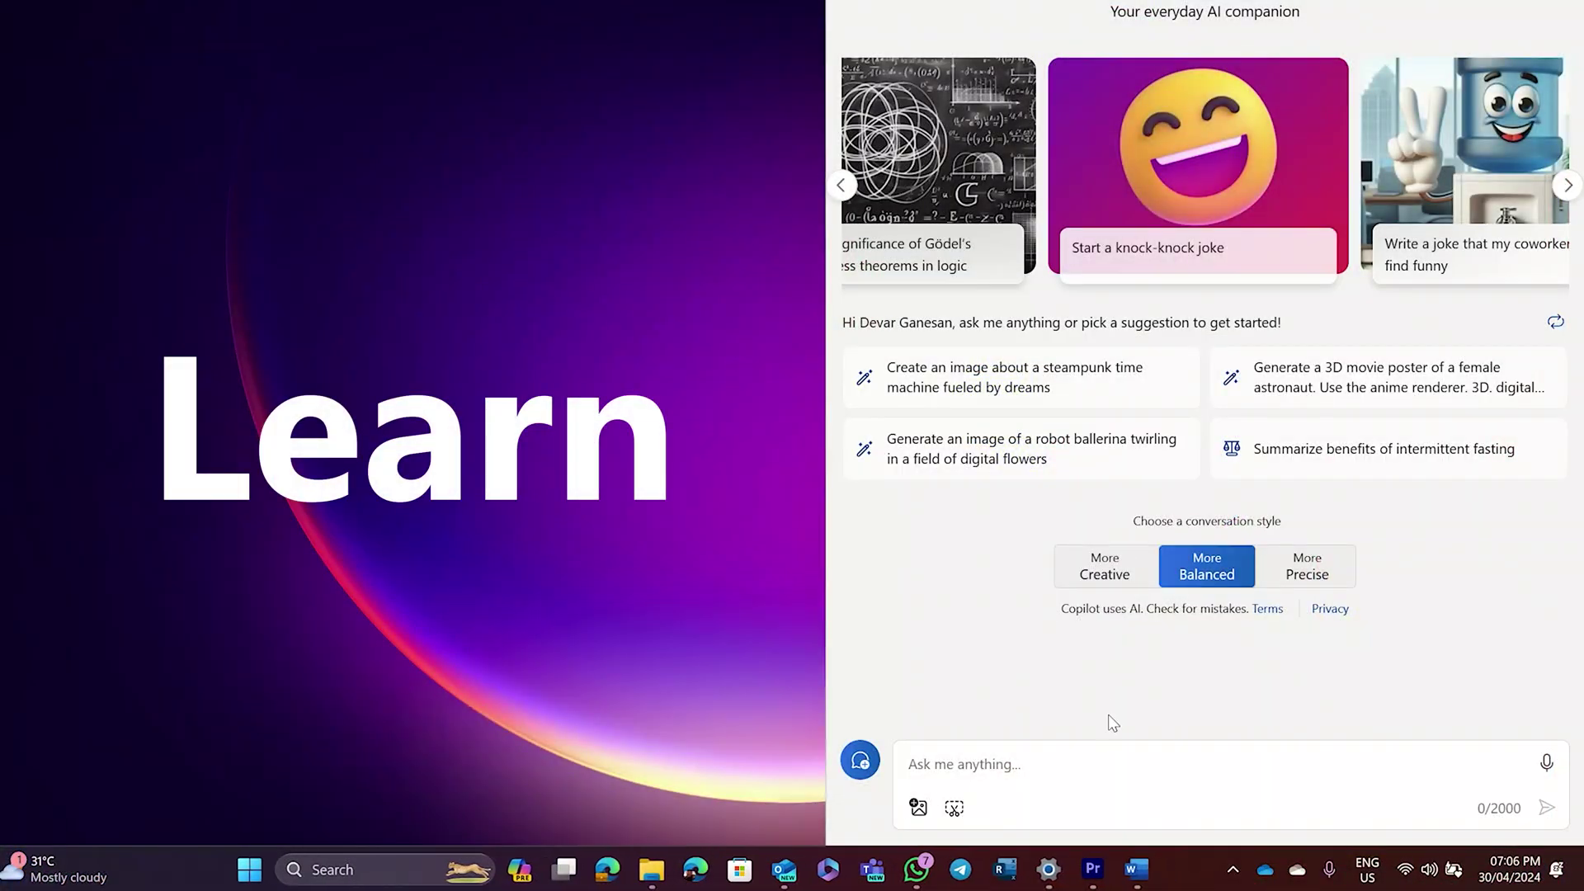
- Ask Copilot about Singapore's stock market index
left_click(1050, 769)
type("What is the stock market price index in Singapore today")
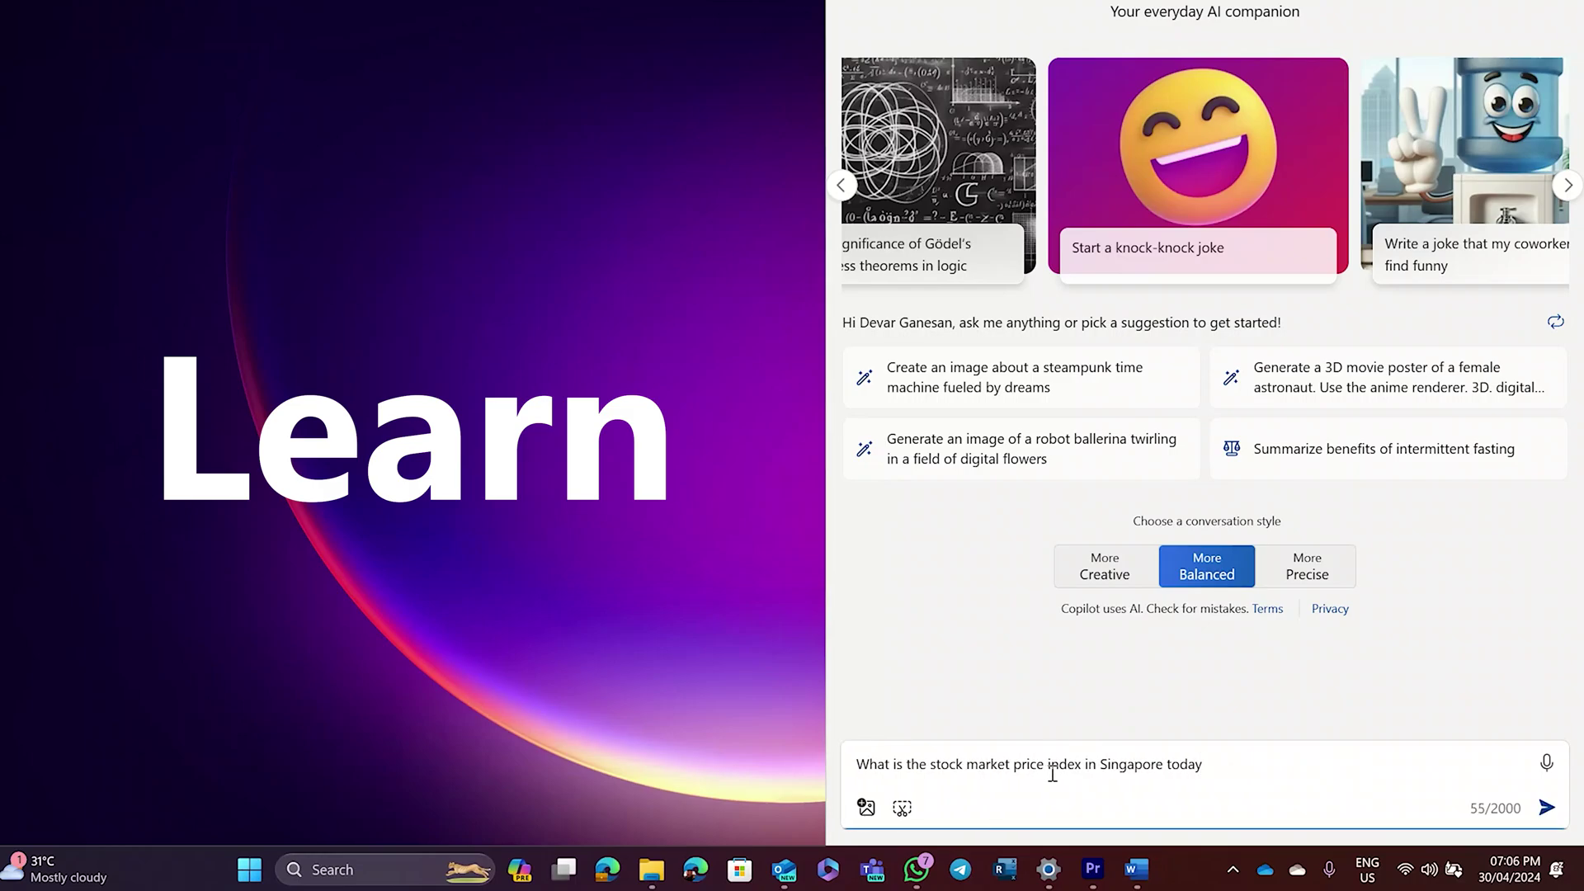
left_click(1547, 808)
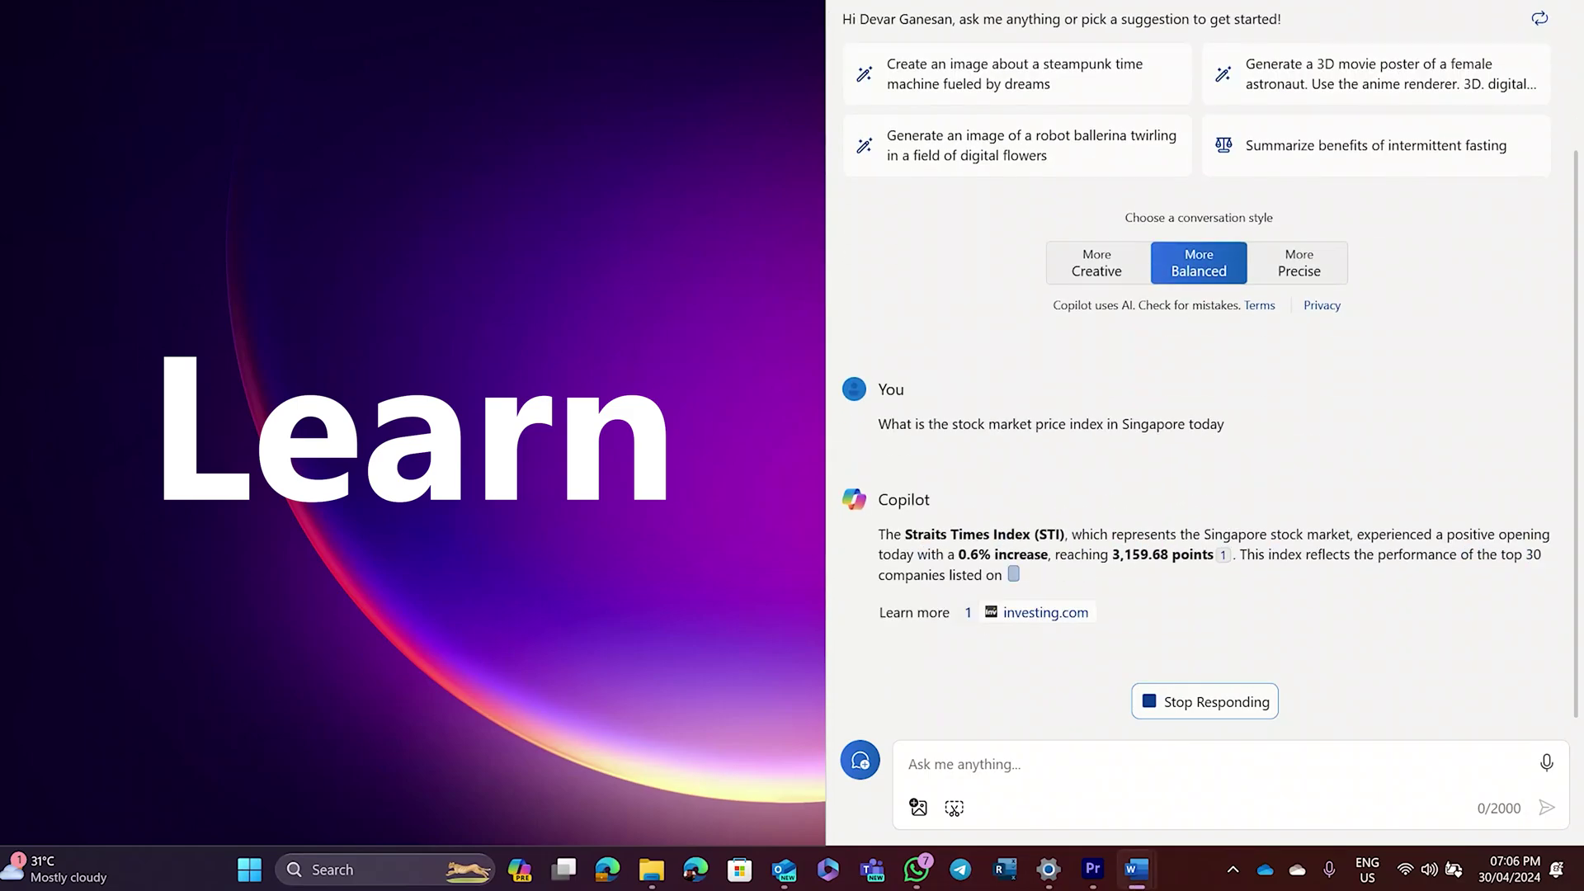
- Follow up on the index's economic impact, then ask for nearby beginner surfing schools
left_click(1178, 753)
type("What will be the impact on our economy?")
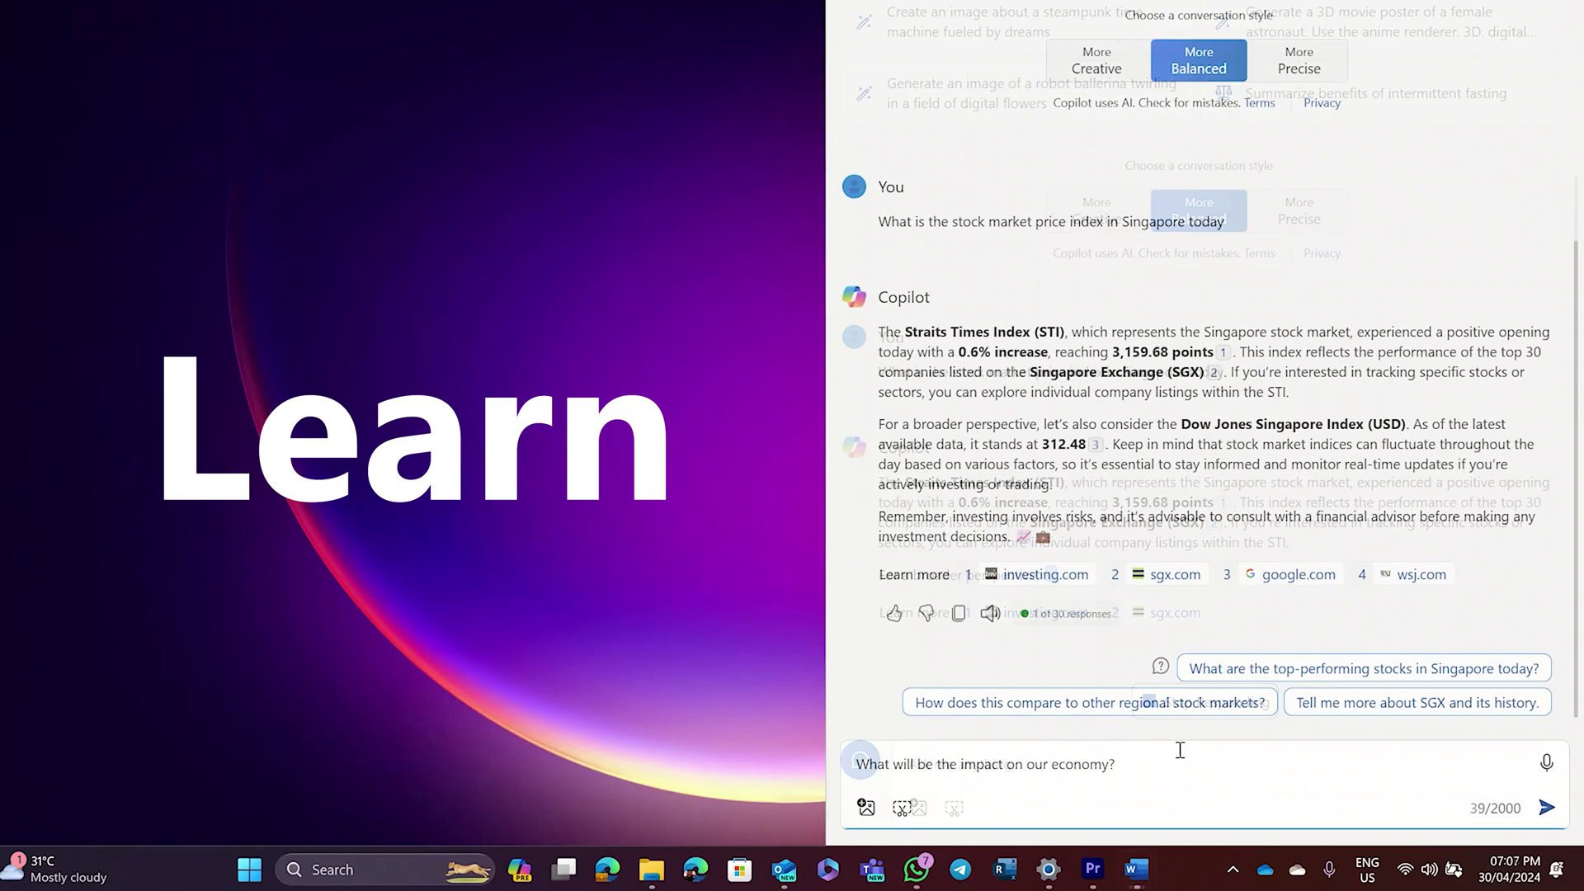
left_click(1547, 808)
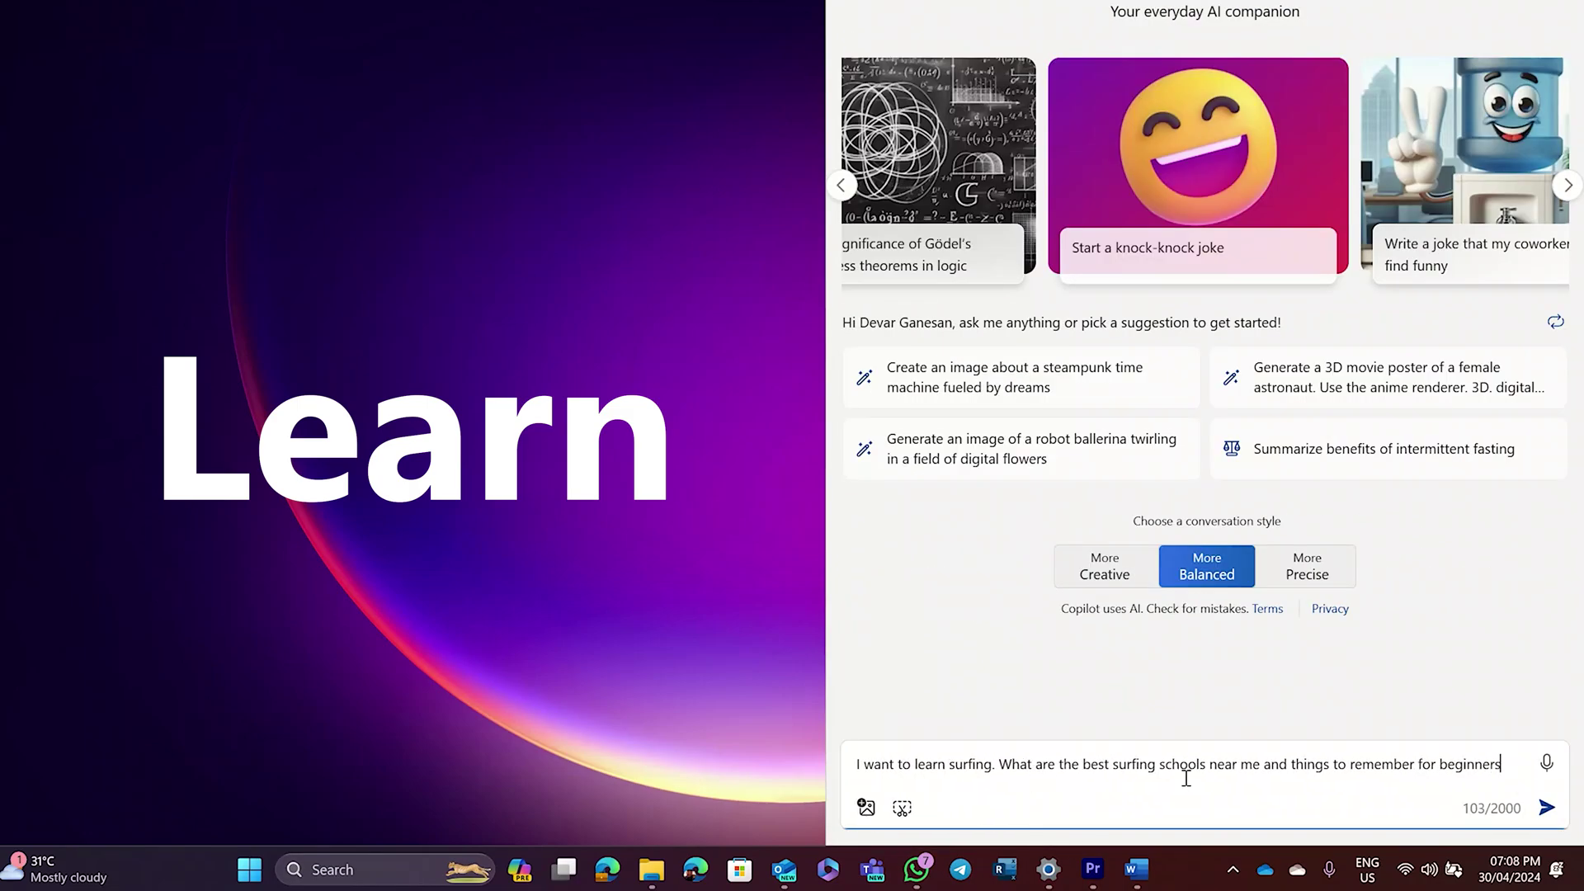
left_click(1547, 808)
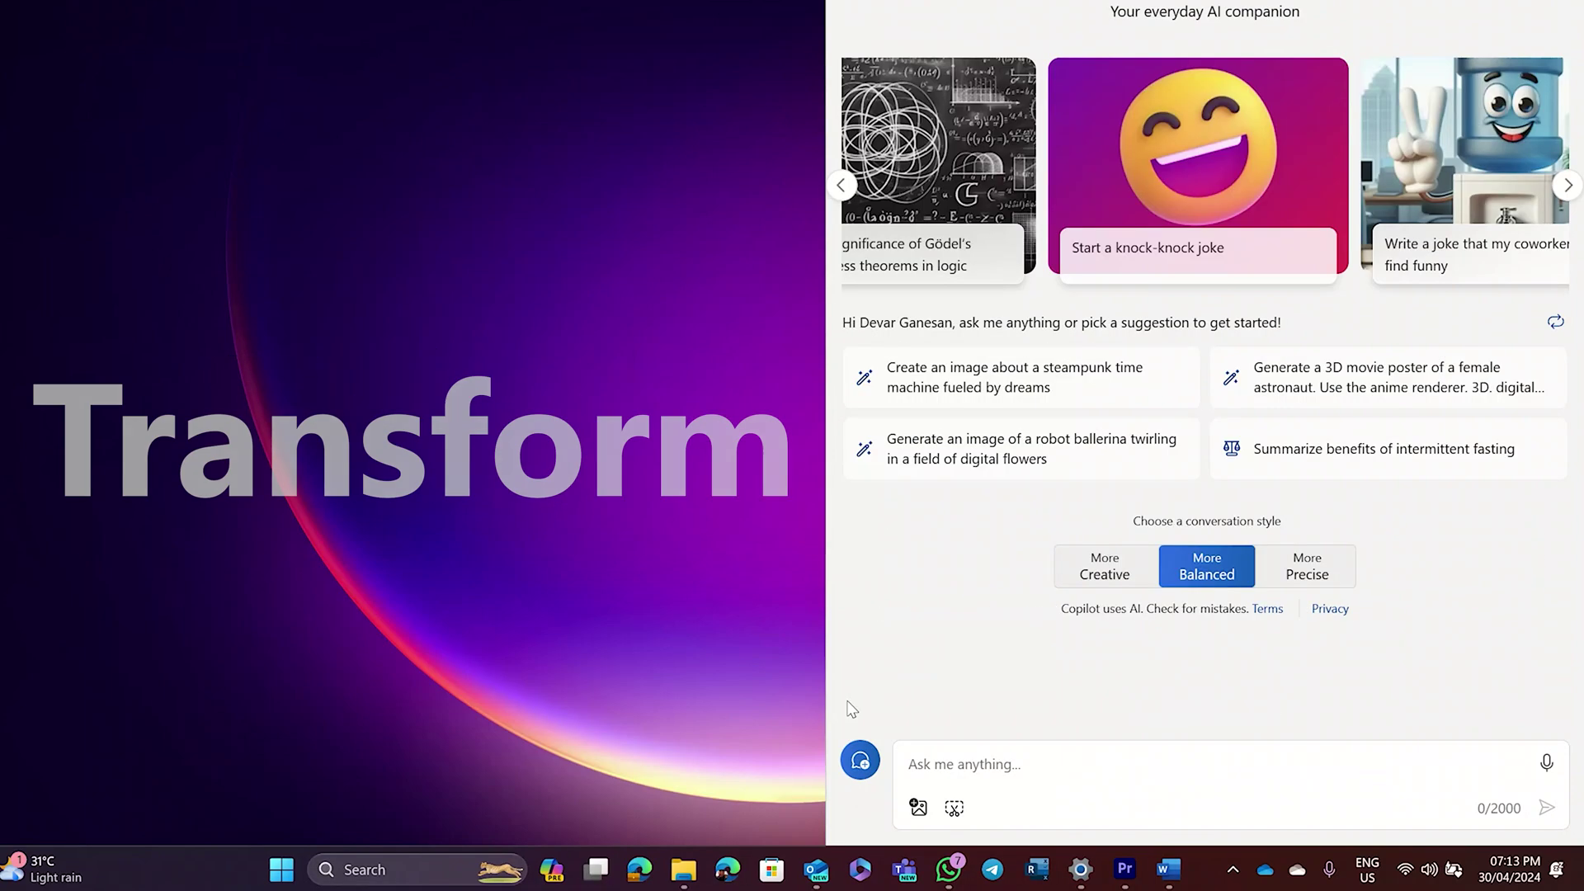
- Request upcoming Singapore–Bangkok return flights for May 15 formatted as a table
left_click(972, 753)
type("Can you show me upcoming flights from Singapore to Bangkok and back in a table format for May 15")
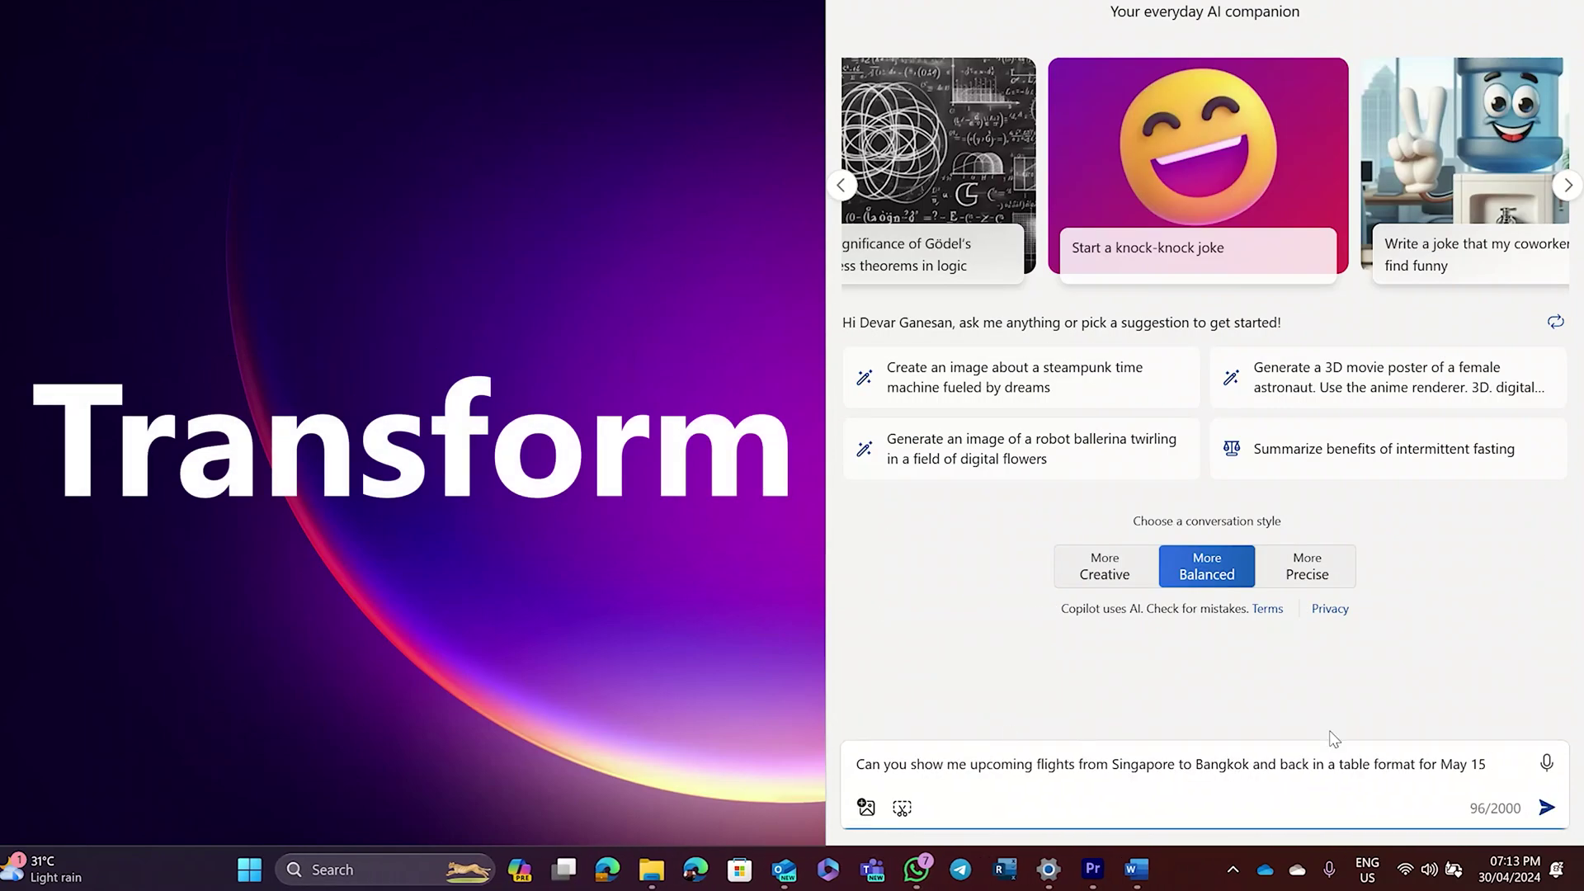
left_click(1534, 806)
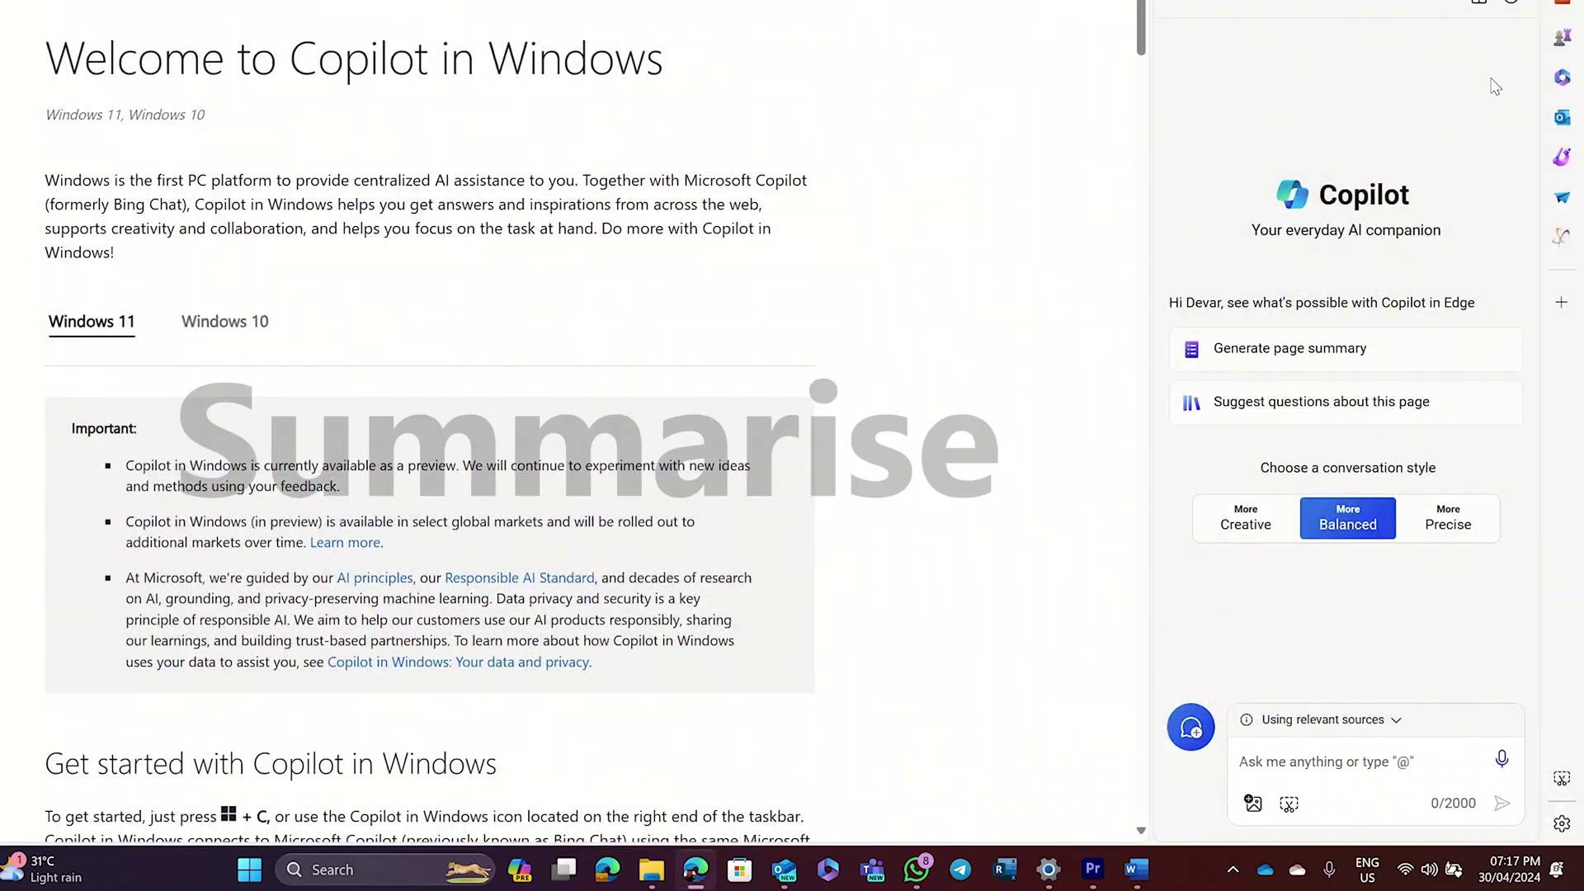
- Summarise the Copilot in Windows article, then the NASA History News & Notes PDF with key dates
type("Summarize this article and highlight the key points to remember")
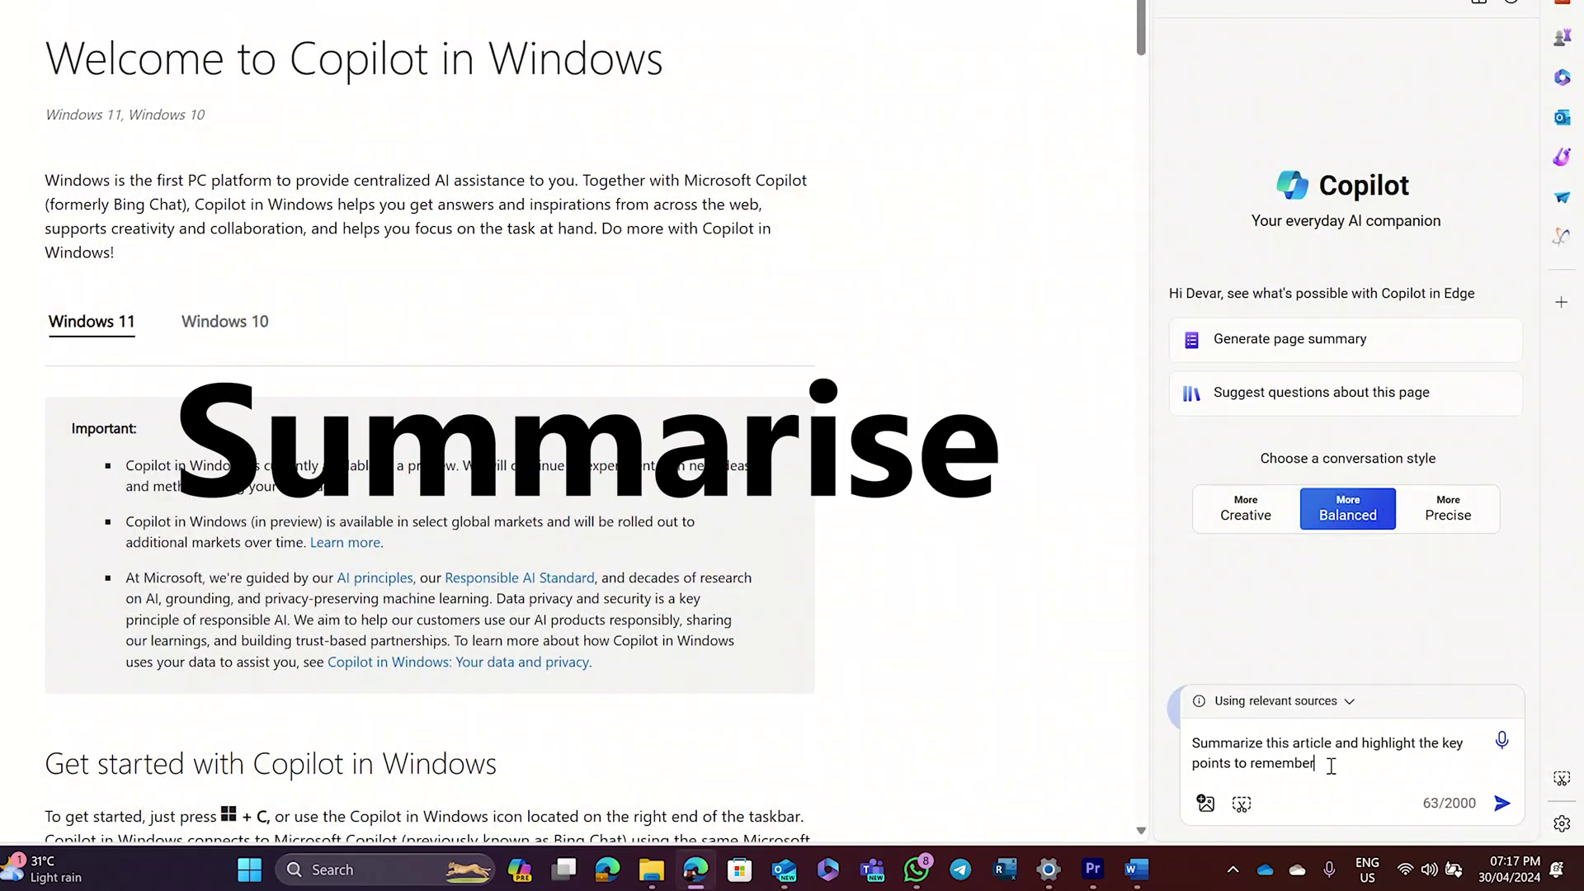
left_click(1502, 803)
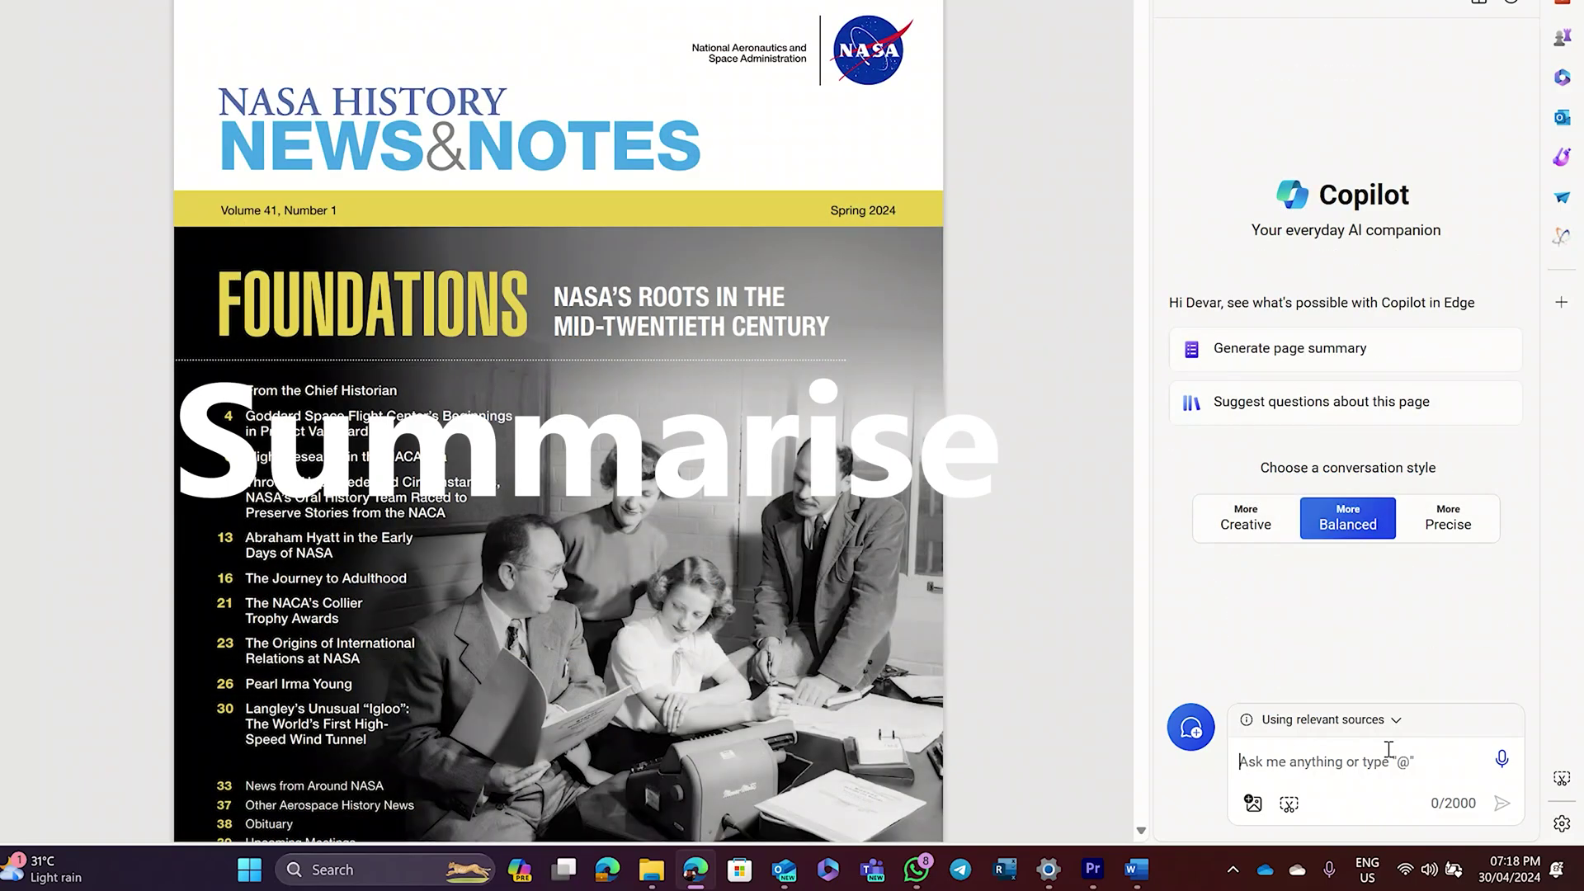
type("Summarize the PDF file and highlight the key dates to remember")
key("Return")
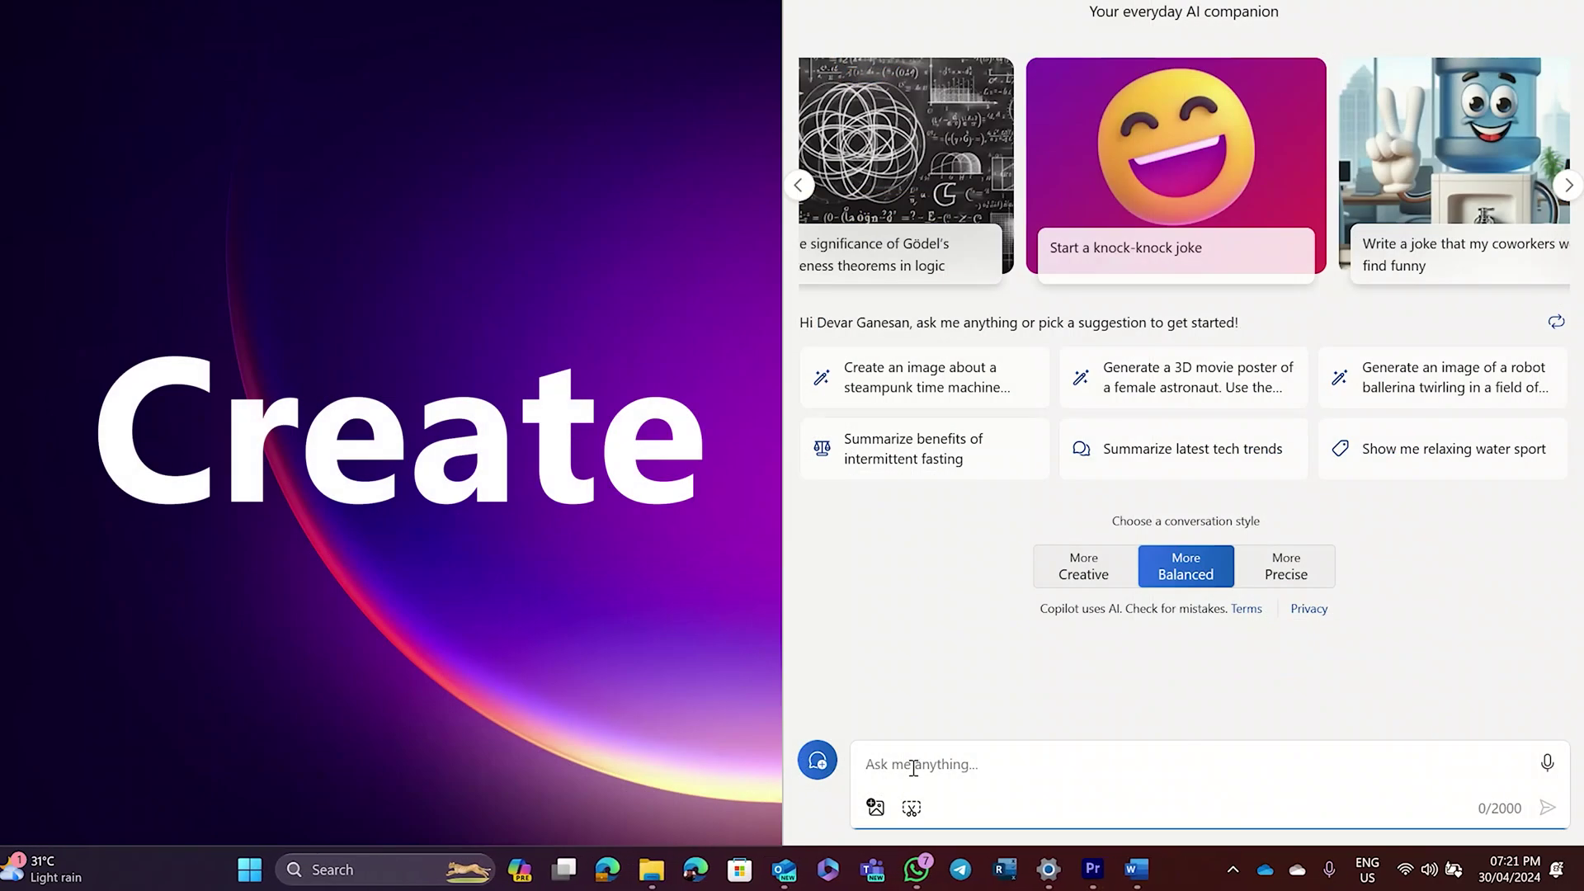
type("Create an image of ingredients being added to a cake. It's a birthday cake for a 16-year-old celebration. Base it on the Xbox game Halo. Do it in a 3D Animated style, Made in Unreal engine 5")
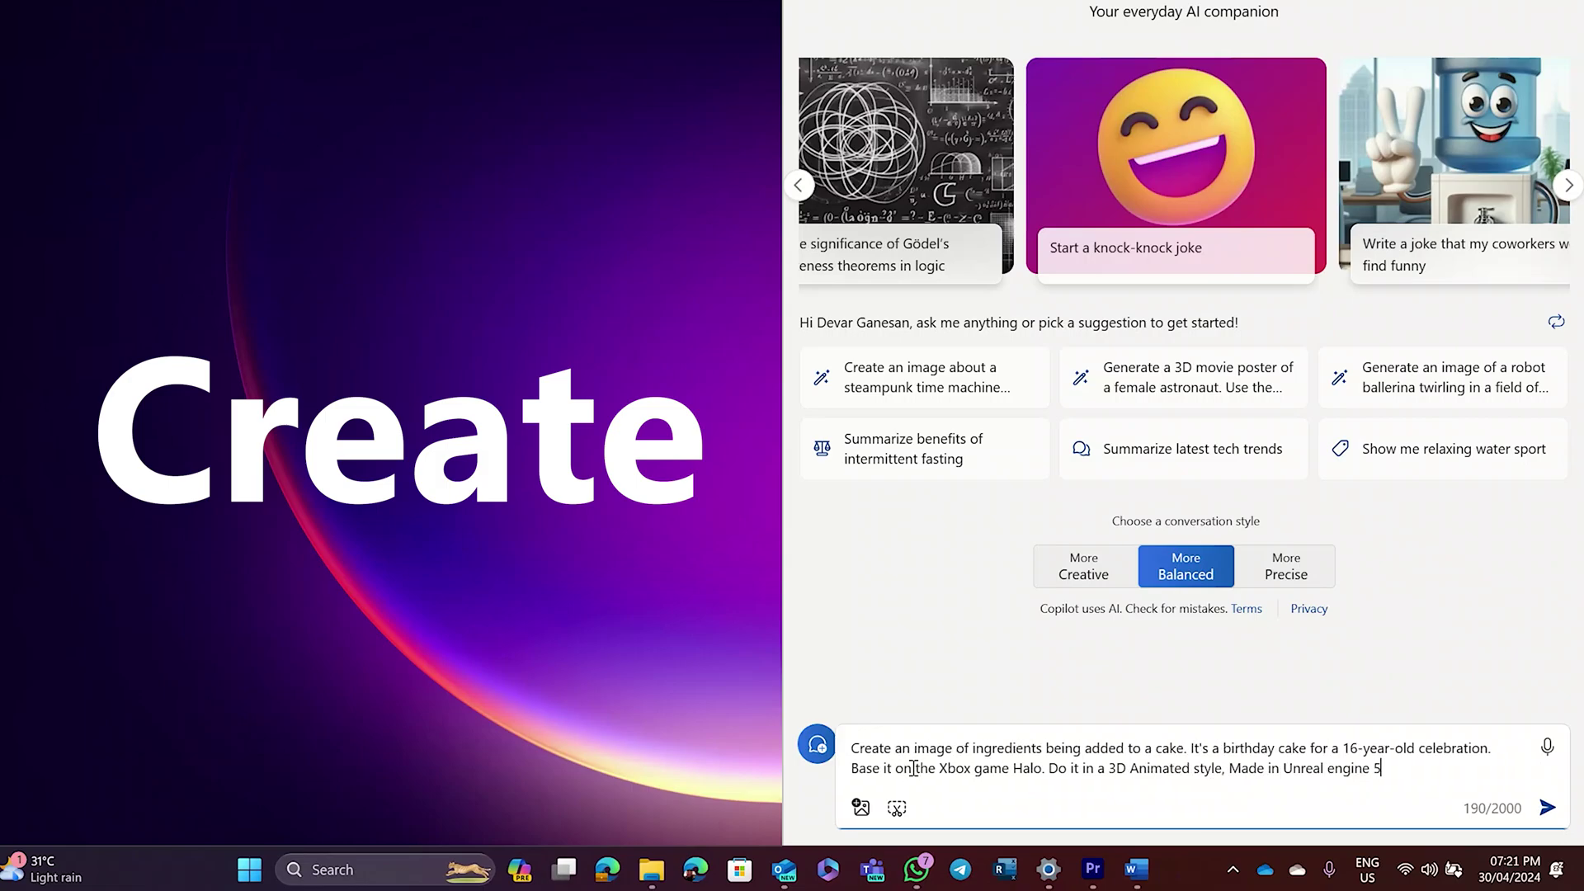
- Generate 3D animated images of a Halo-themed 16th birthday cake being made
left_click(1548, 808)
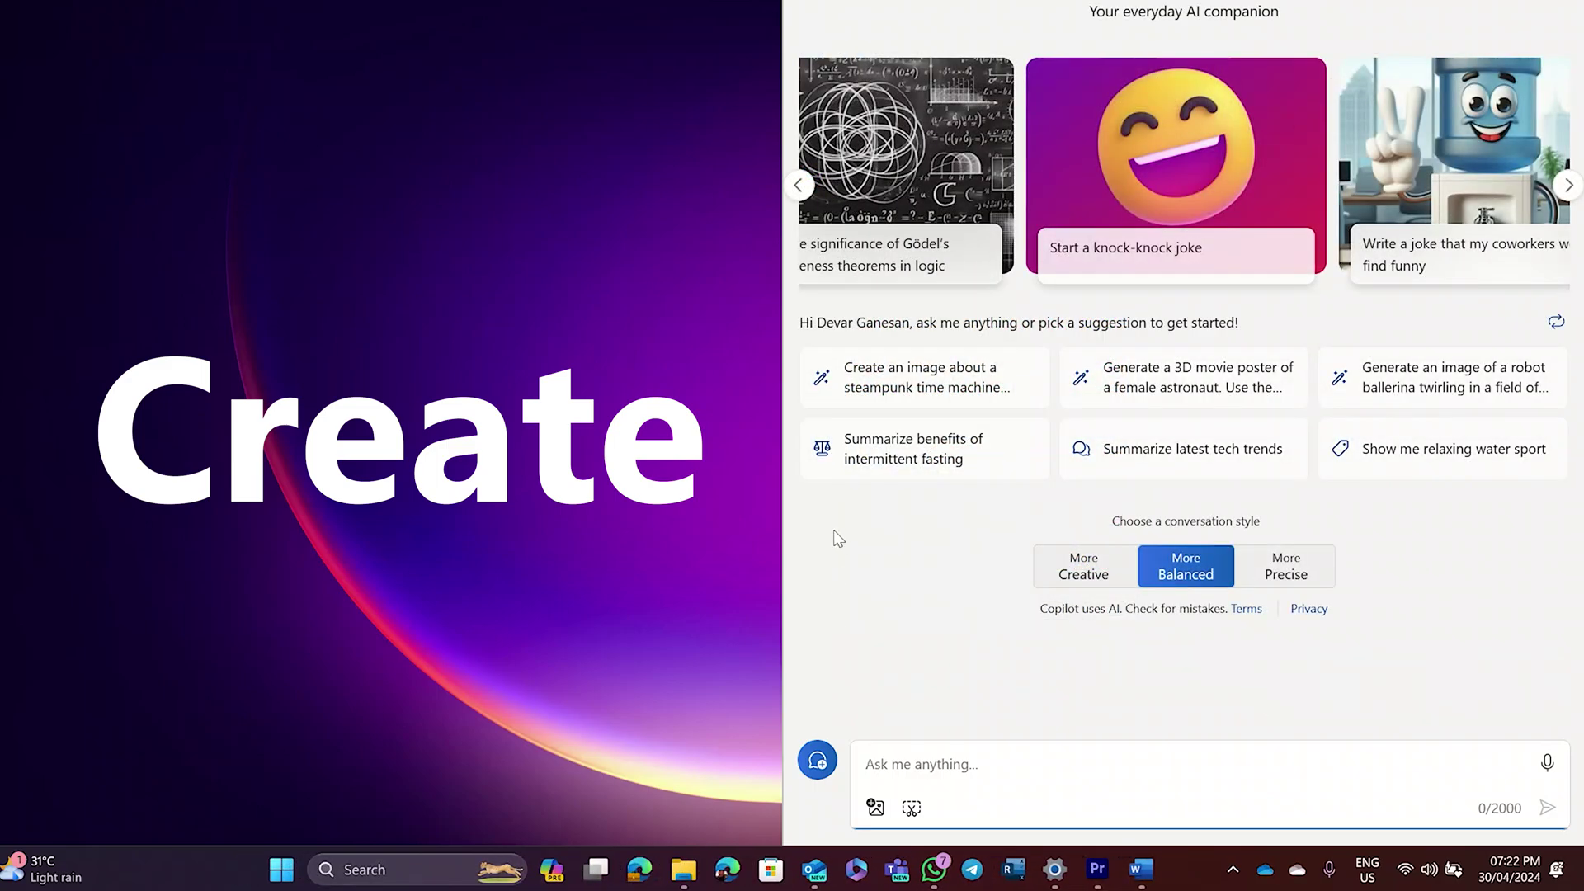
type("Create a lesson plan on the topic of  \"introduction of the Human Anatomy\" for Senior High school Students as part of their curriculum for the year 2024. Duration should be for a 1 hour class. Include the objective, Materials Needed, Lesson Procedure, resources and sites for additional references")
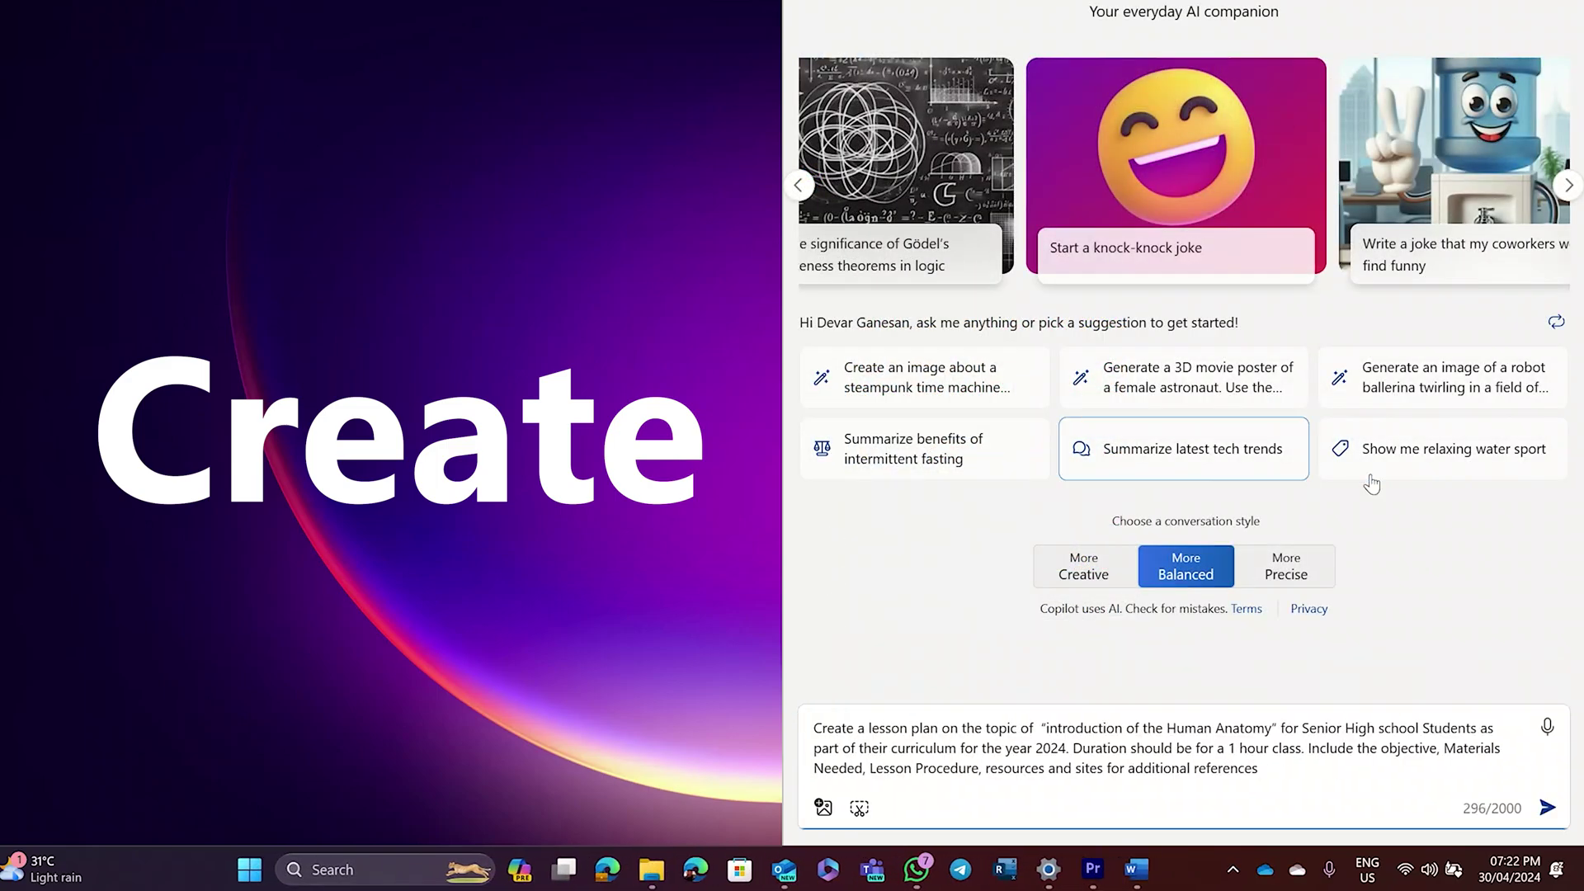
- Send the one-hour Human Anatomy lesson-plan request for senior high, then the workout-plan request
key("Return")
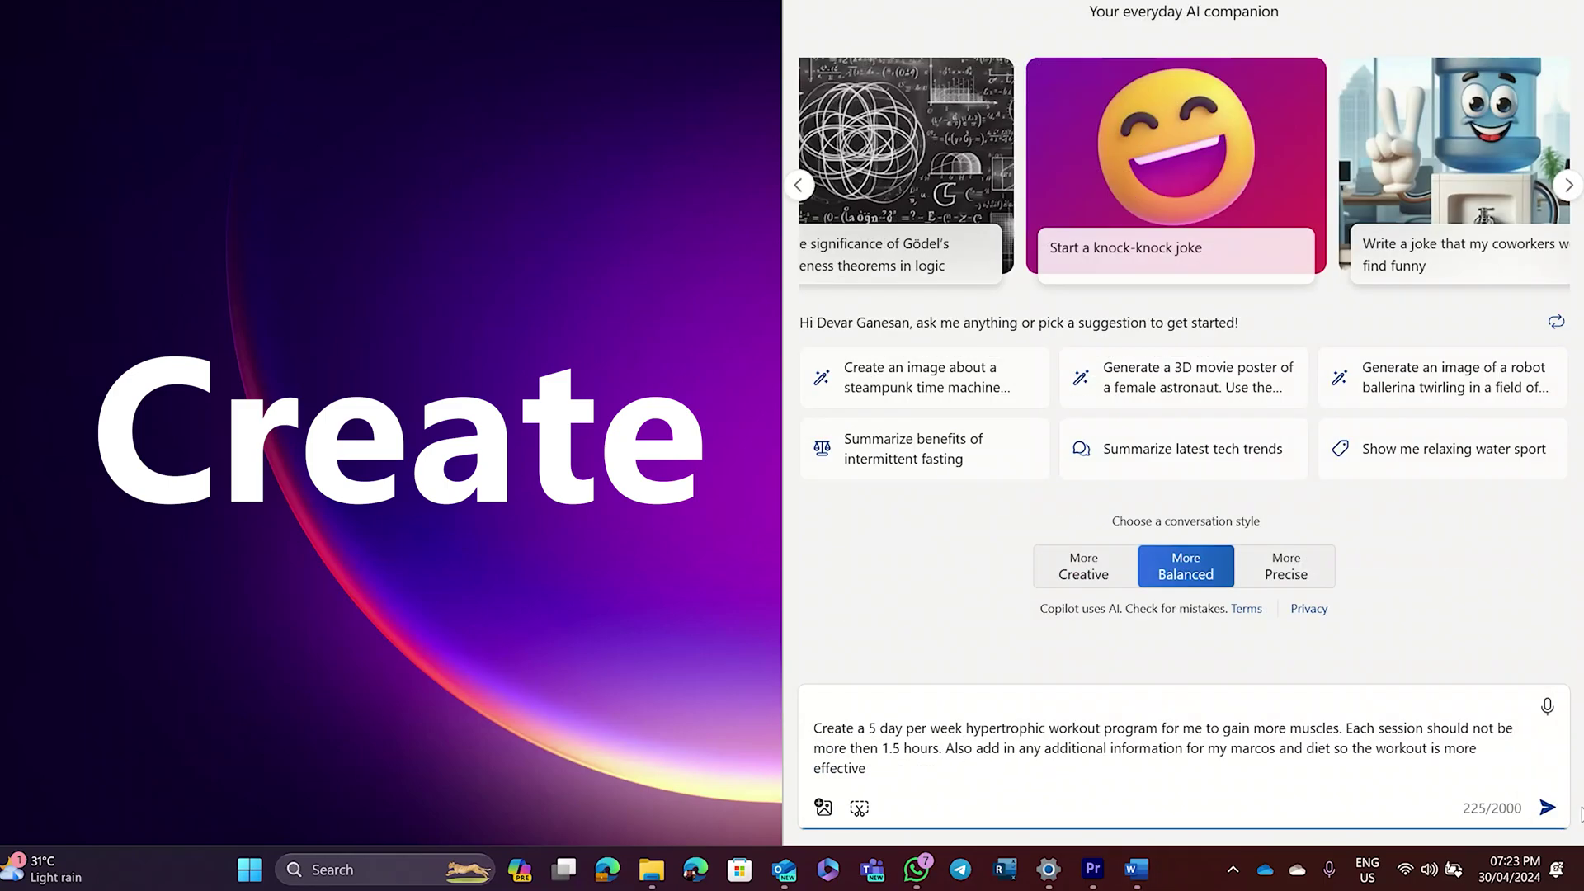
key("Return")
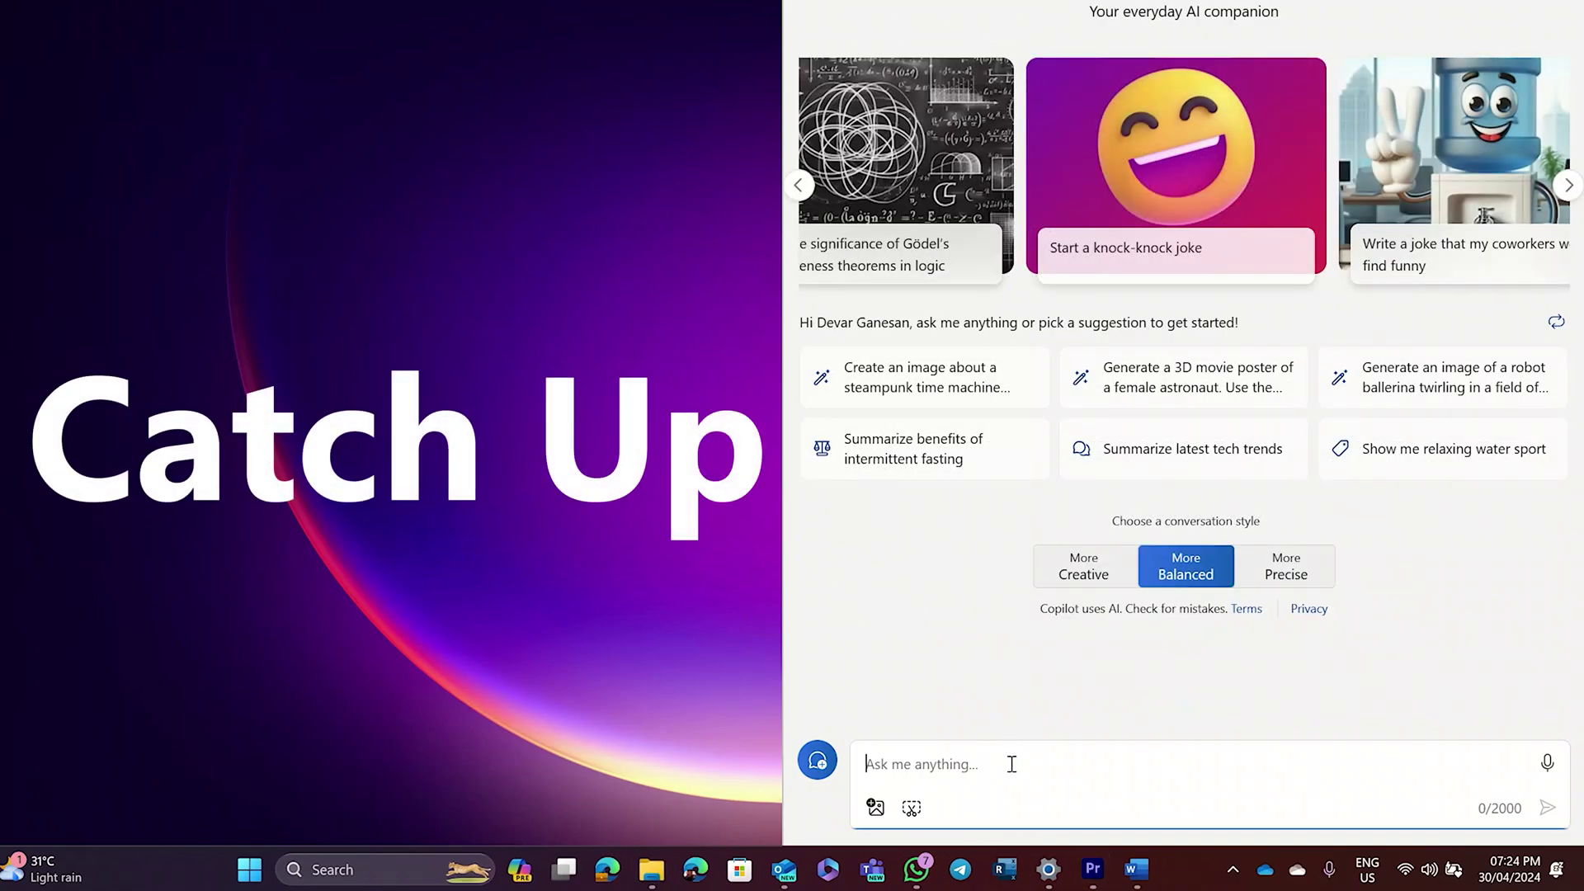
- Ask for a summary of today's Singapore headlines highlighting business updates for Asia
type("Give me a summary of today's news headlines in Singapore, highlight the business situation and updates for Asia as well")
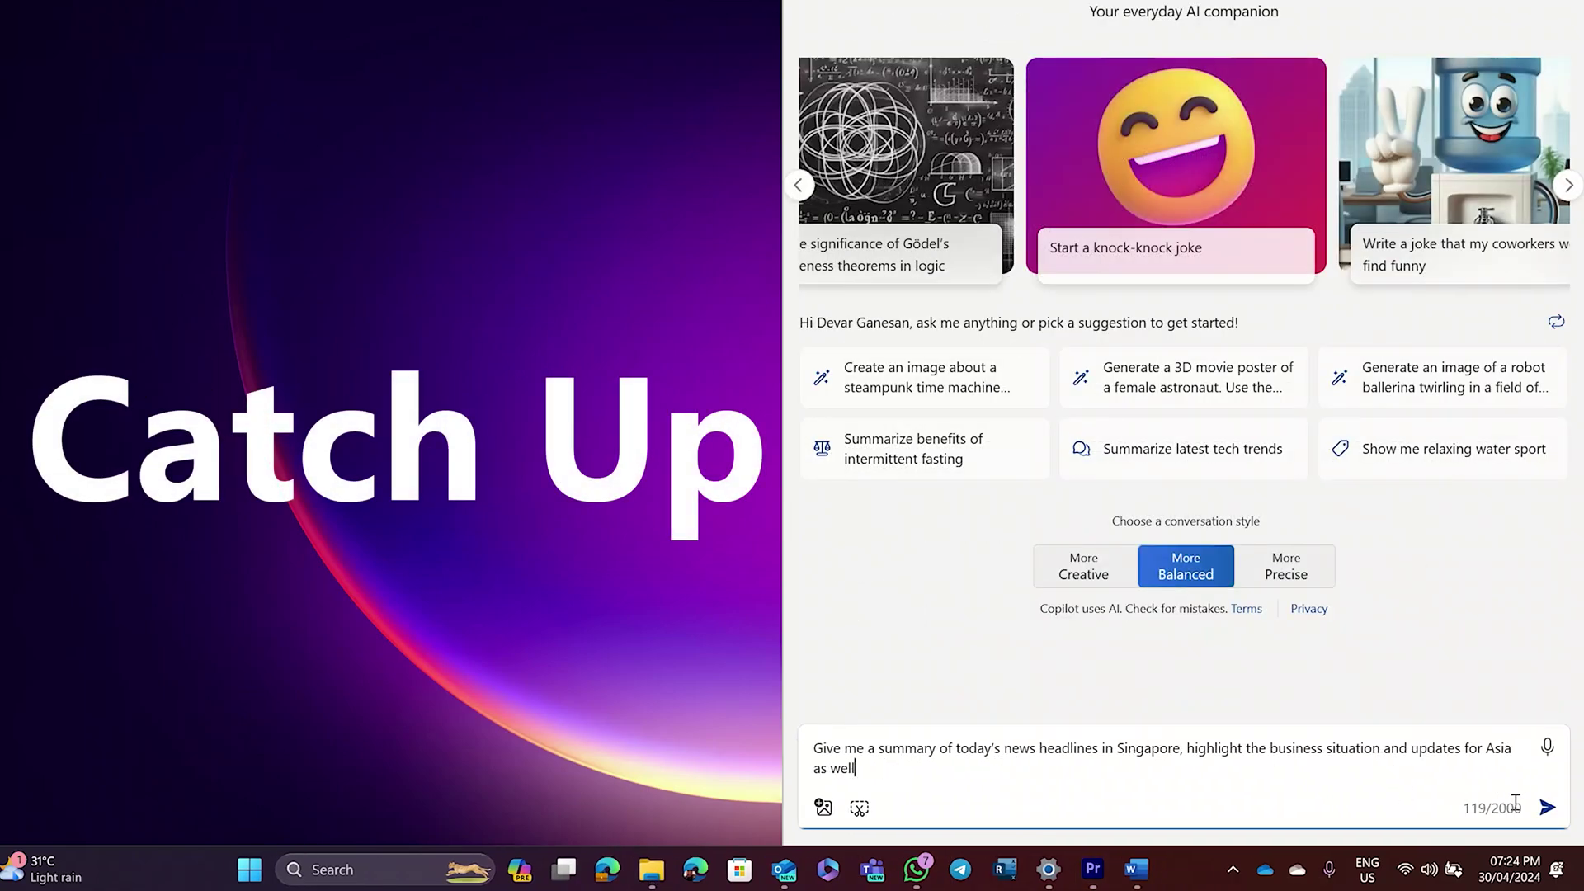
left_click(1548, 808)
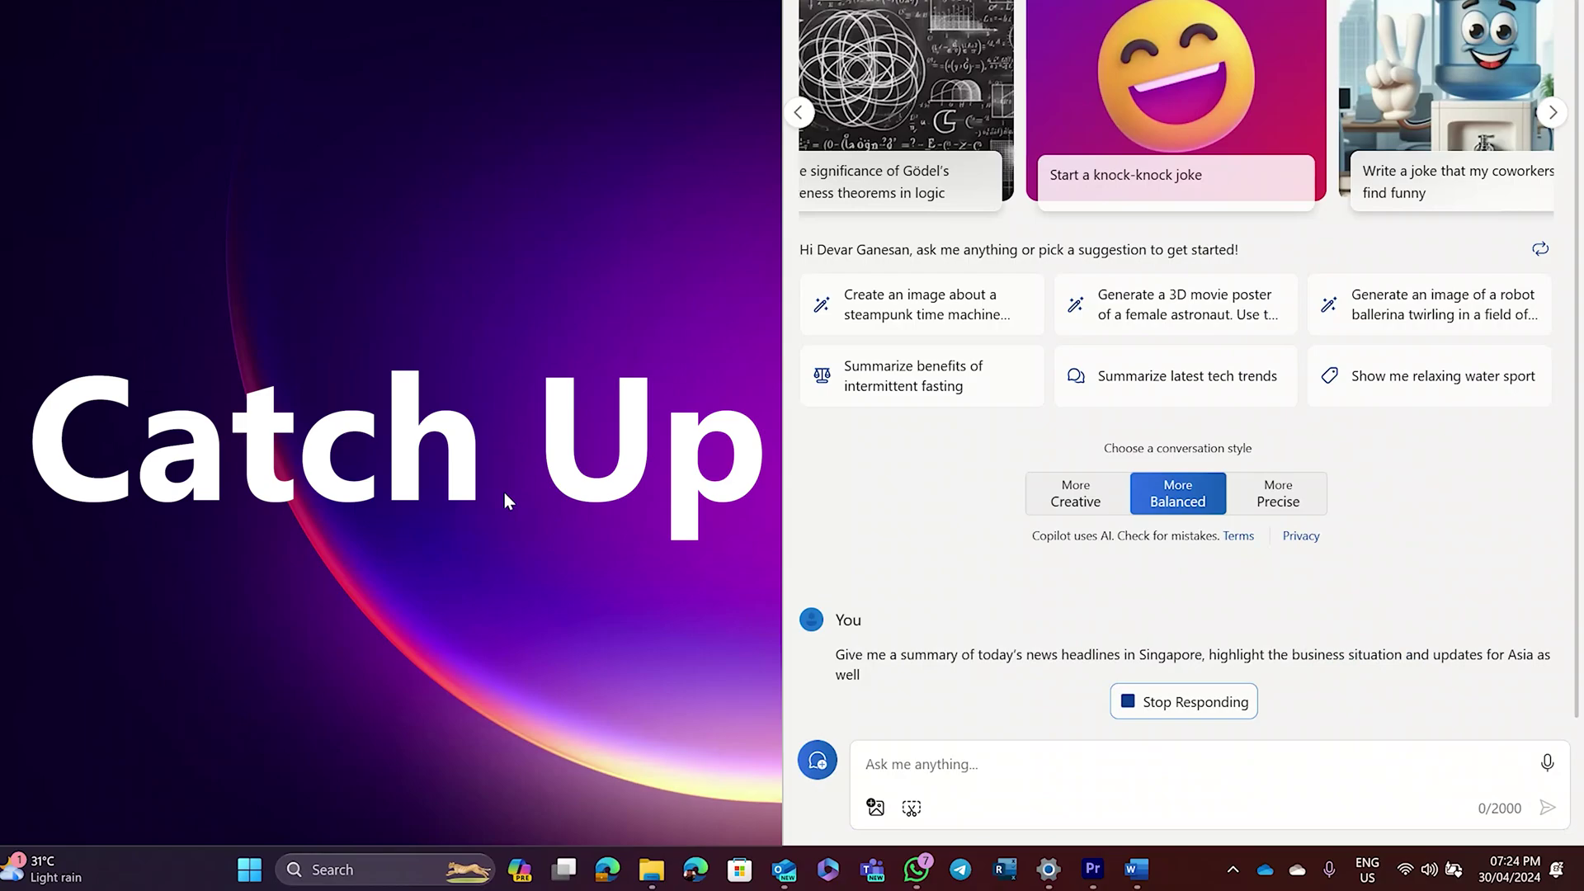